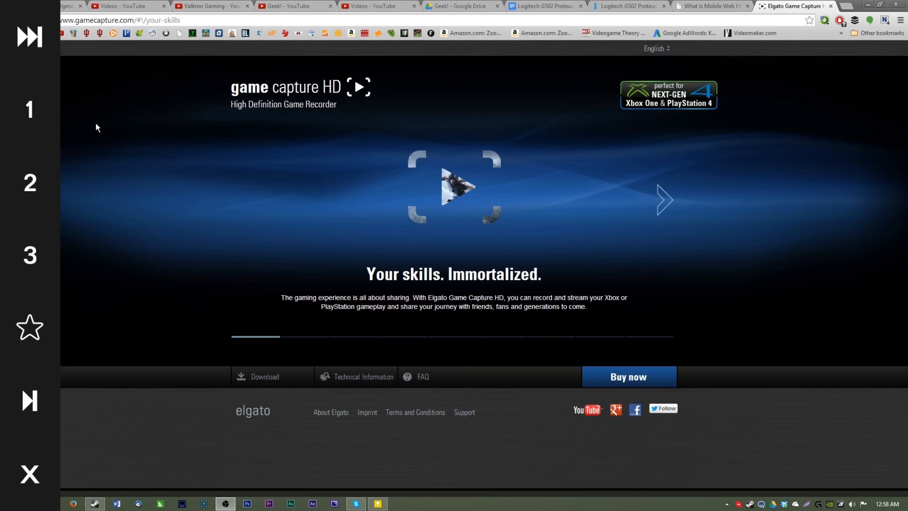
Download the Game Capture HD 1.4 installer for Windows 7/8 and save it as GameCaptureSetup_1.42.23.msi in Downloads.
{"action": "left_click", "coordinate": [256, 376]}
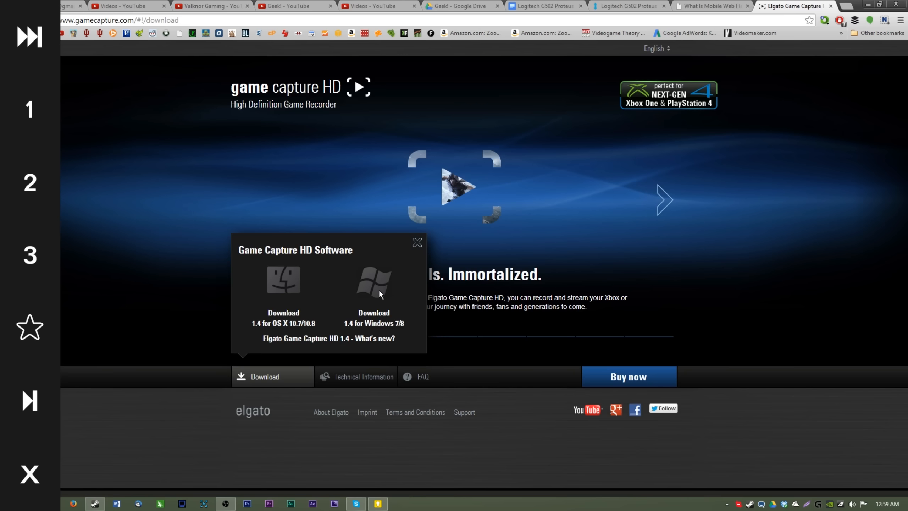
{"action": "left_click", "coordinate": [644, 228]}
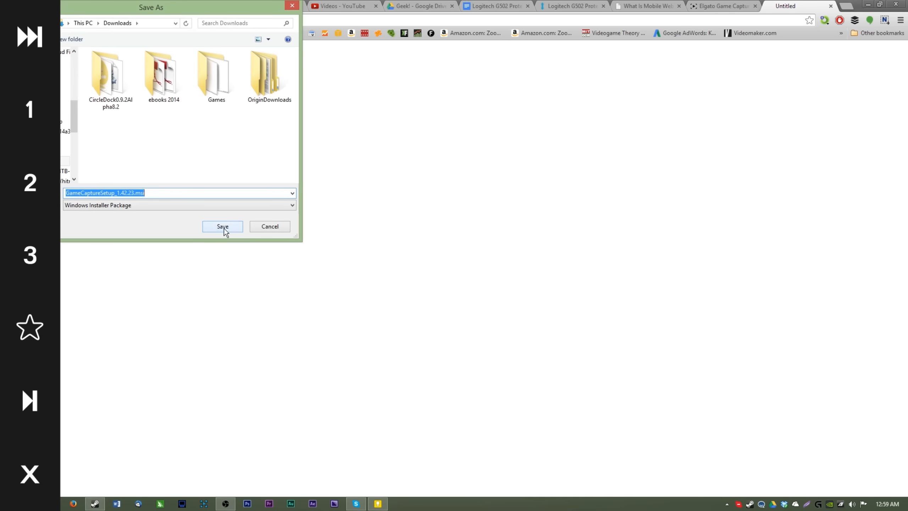
{"action": "left_click", "coordinate": [223, 228]}
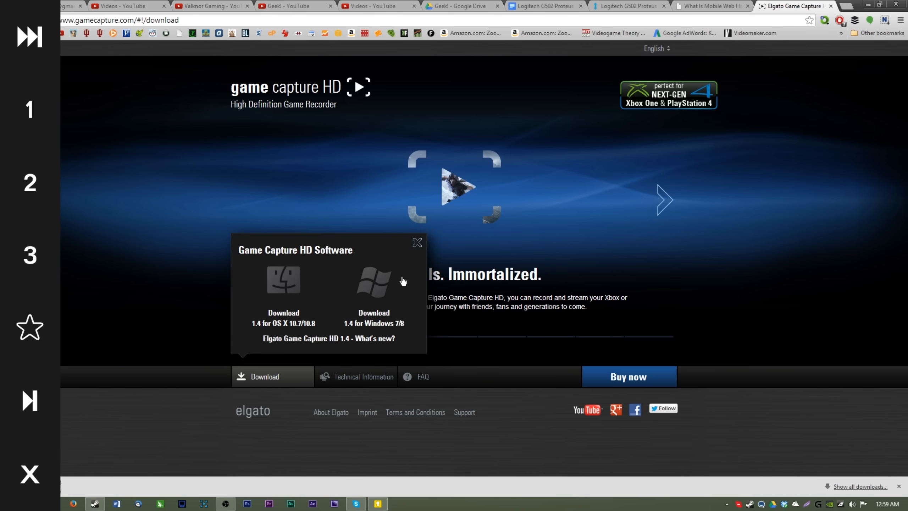
{"action": "left_click", "coordinate": [414, 244]}
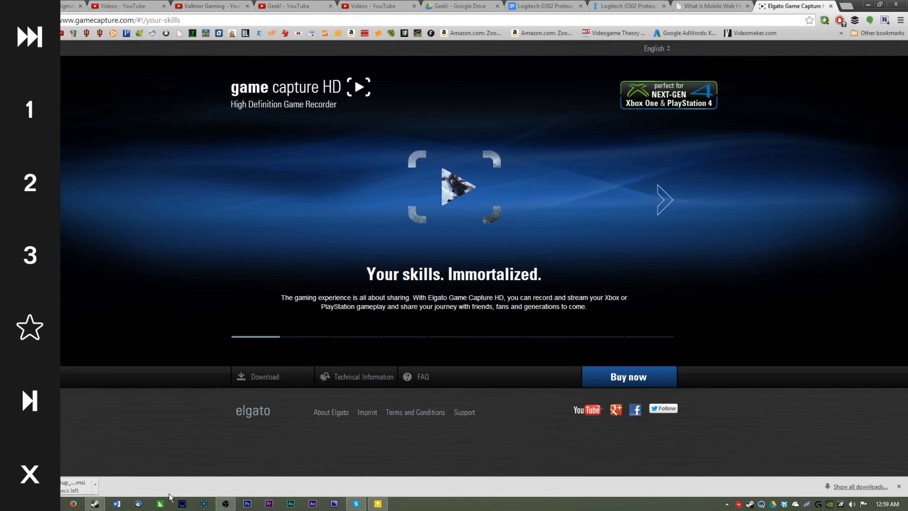
Run the downloaded GameCaptureSetup_1.42.23.msi installer and minimize the browser window.
{"action": "left_click", "coordinate": [69, 483]}
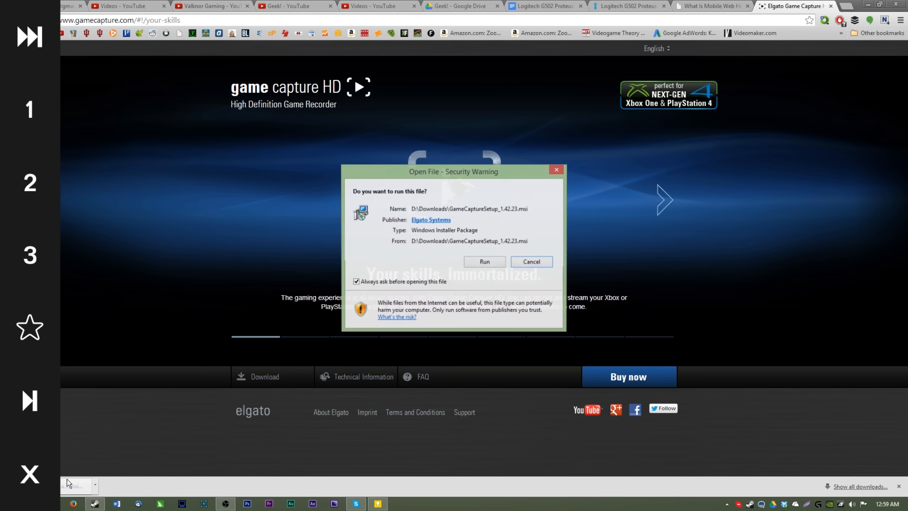
{"action": "left_click", "coordinate": [486, 265]}
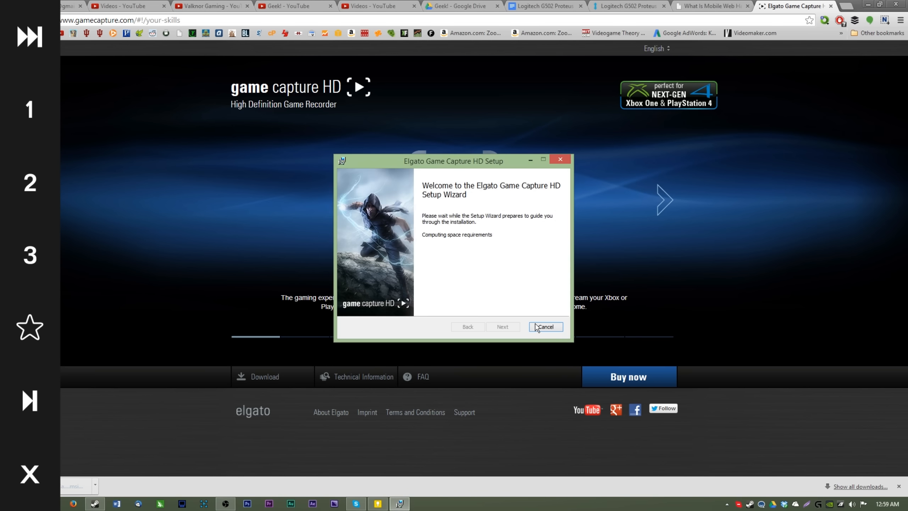
{"action": "left_click", "coordinate": [868, 6]}
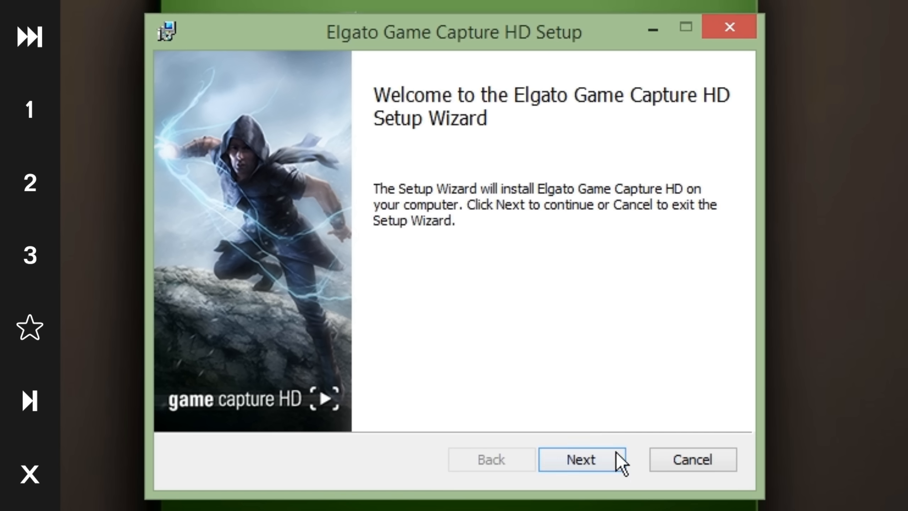
Accept the license agreement, try to install Game Capture HD in C:\Program Files (x86)\Elgato\GameCapture\, and exit the setup wizard.
{"action": "left_click", "coordinate": [618, 461]}
{"action": "left_click", "coordinate": [435, 409]}
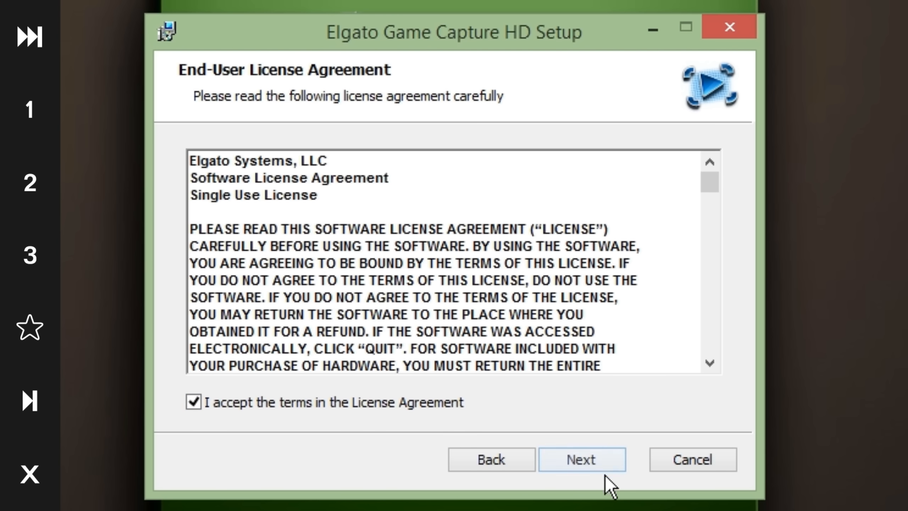
{"action": "left_click", "coordinate": [593, 468]}
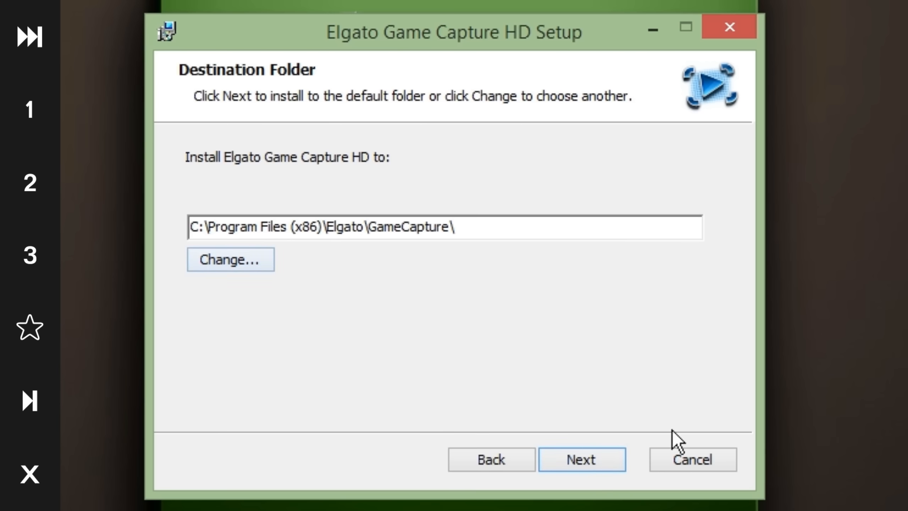
{"action": "left_click", "coordinate": [583, 461]}
{"action": "left_click", "coordinate": [584, 465]}
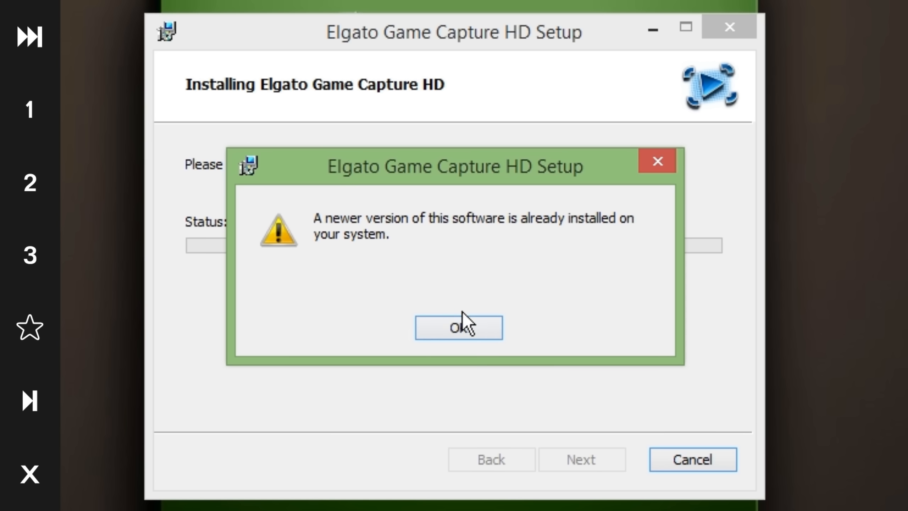
{"action": "left_click", "coordinate": [462, 322]}
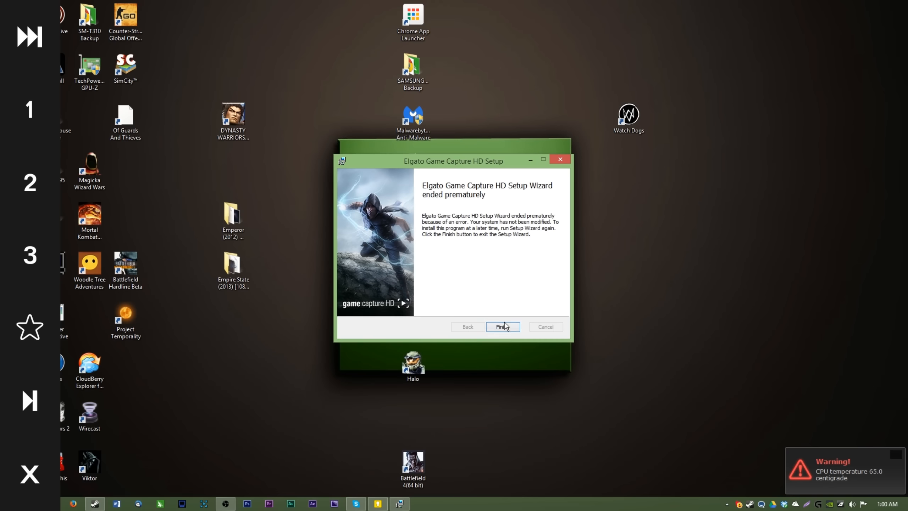
{"action": "left_click", "coordinate": [503, 326]}
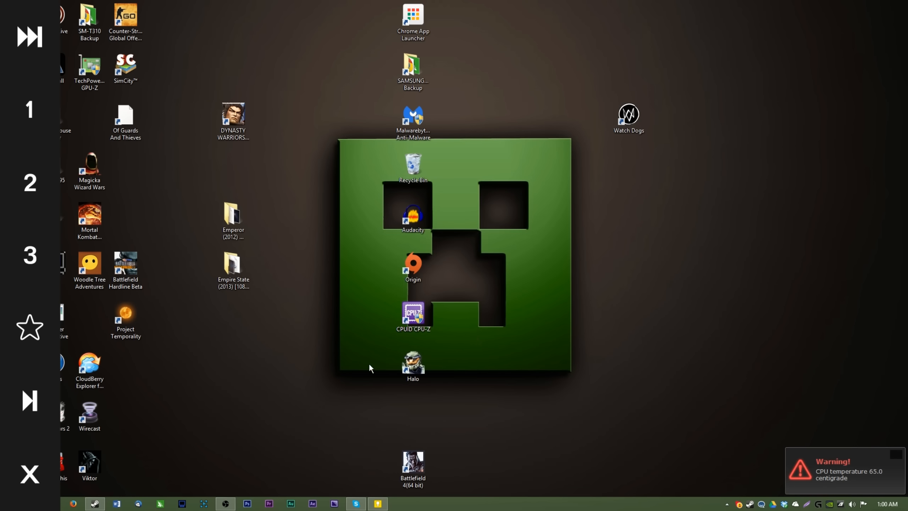
Launch the Elgato Game Capture HD application and switch it to the Capture view.
{"action": "left_click", "coordinate": [203, 503]}
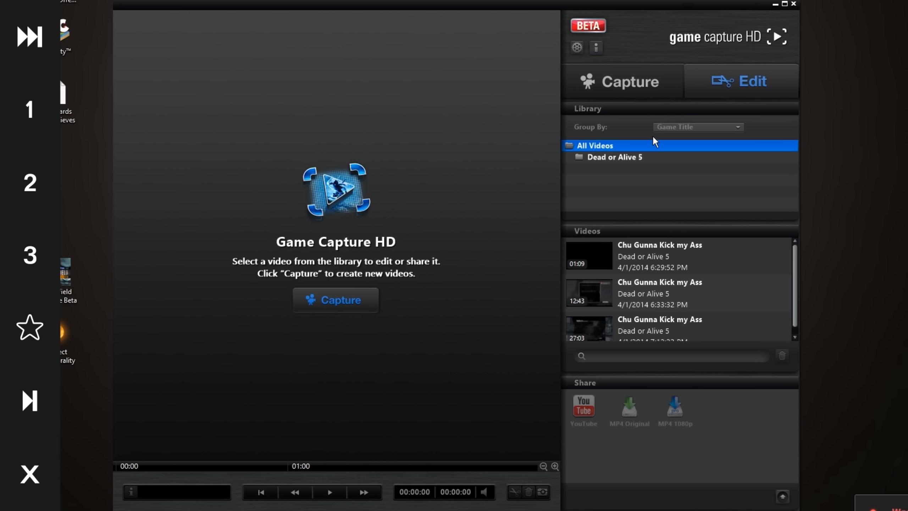
{"action": "left_click", "coordinate": [618, 93]}
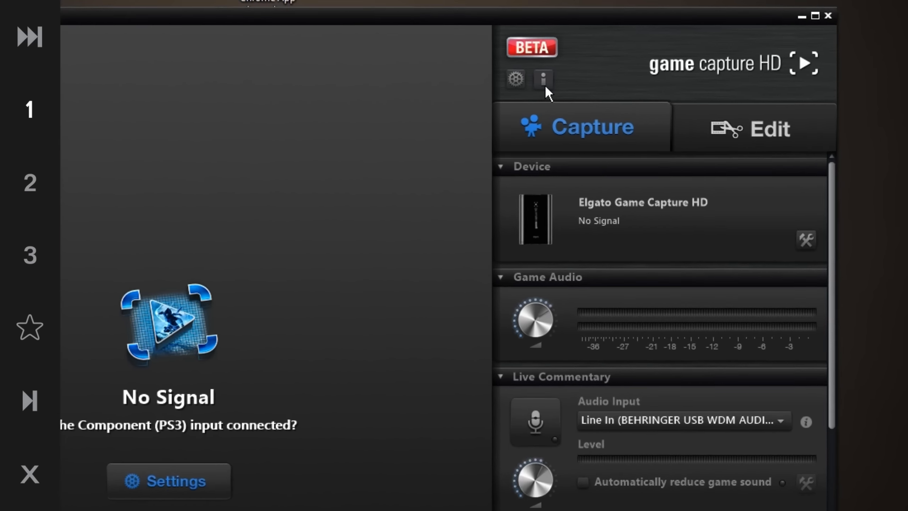
View the help and information options and the recording preferences, leaving the preferences without changes.
{"action": "left_click", "coordinate": [596, 48]}
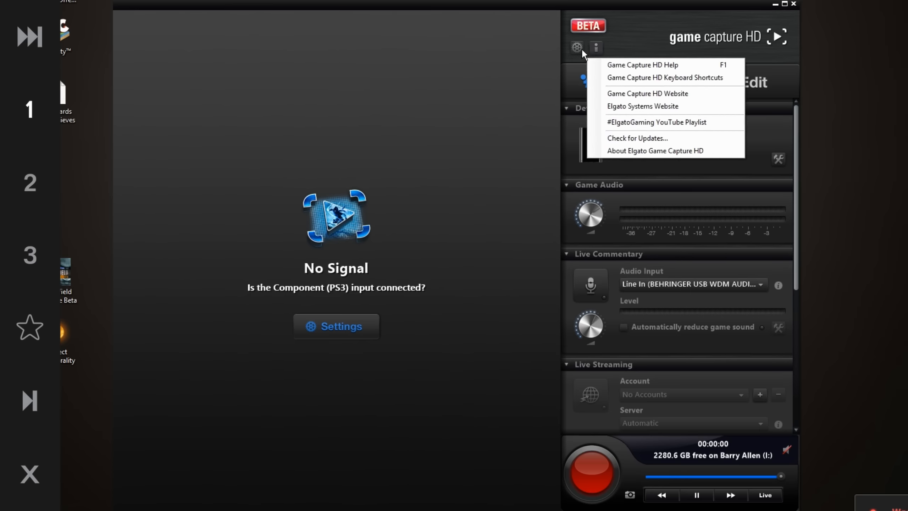
{"action": "left_click", "coordinate": [489, 86]}
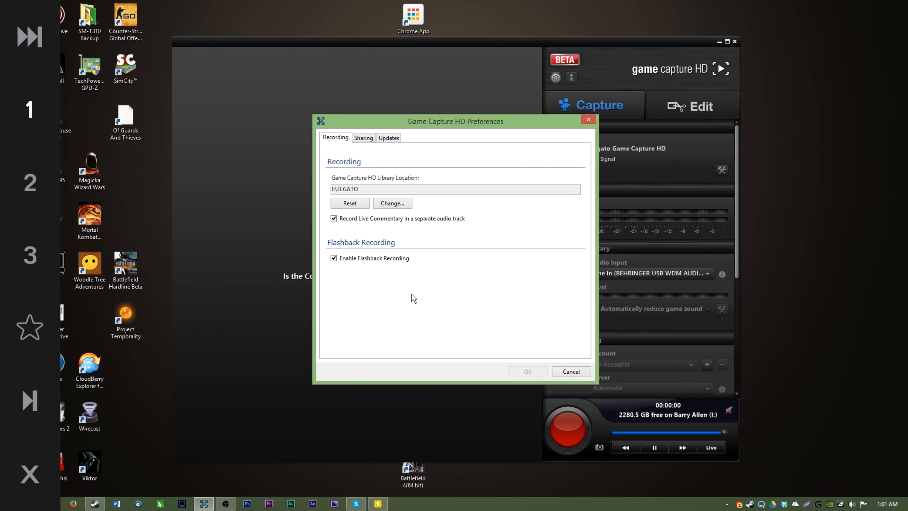
{"action": "left_click", "coordinate": [571, 371]}
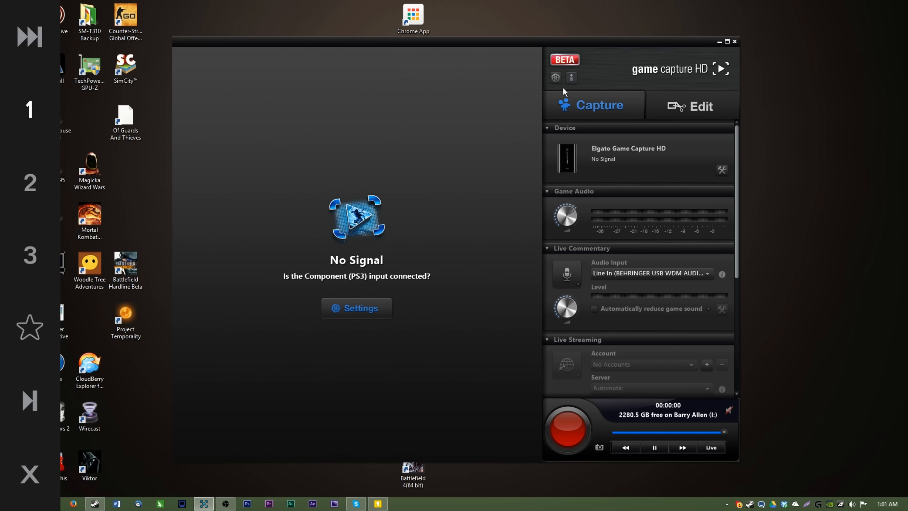
Start changing the Game Capture HD library location in the recording preferences and browse to This PC.
{"action": "left_click", "coordinate": [556, 78]}
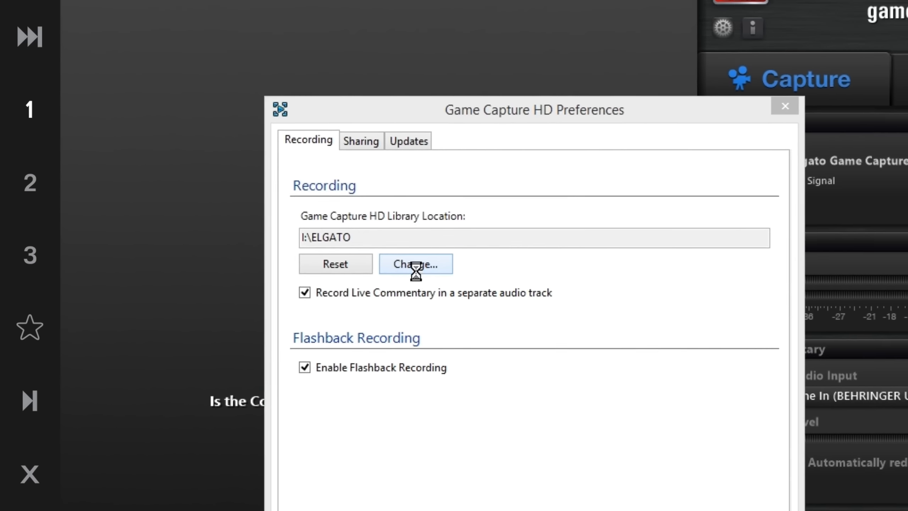
{"action": "left_click", "coordinate": [339, 171]}
{"action": "left_click", "coordinate": [207, 57]}
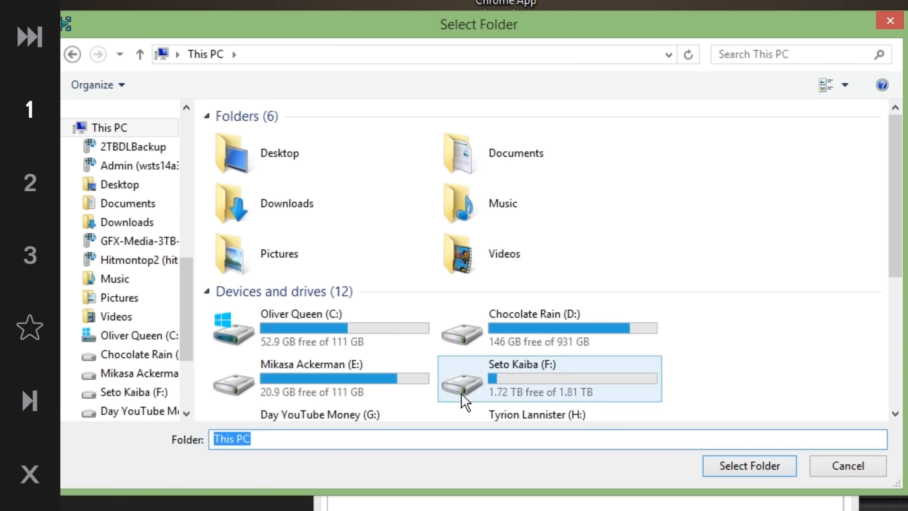
Examine the capacity and free space of the available drives as possible recording library locations.
{"action": "left_click", "coordinate": [461, 379]}
{"action": "left_click", "coordinate": [724, 390]}
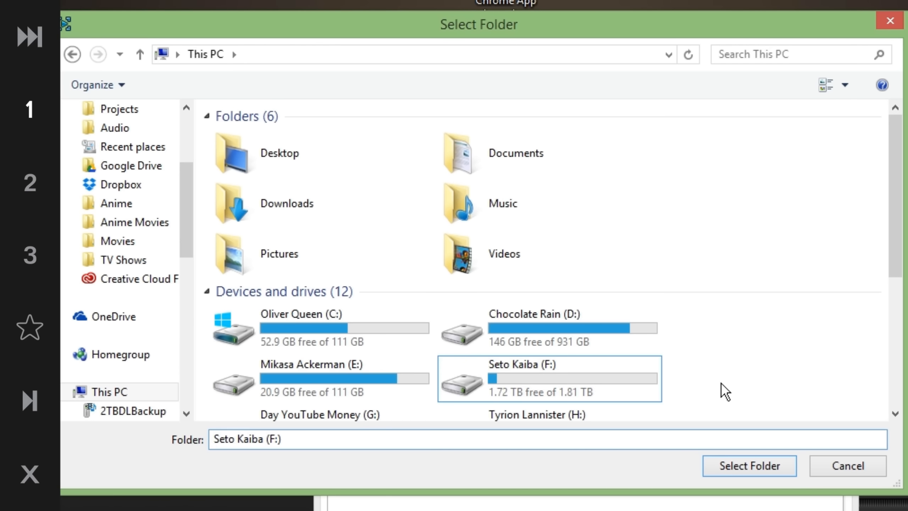
{"action": "scroll", "coordinate": [724, 394], "scroll_direction": "down", "scroll_amount": 5}
{"action": "left_click", "coordinate": [405, 233]}
{"action": "scroll", "coordinate": [405, 232], "scroll_direction": "up", "scroll_amount": 3}
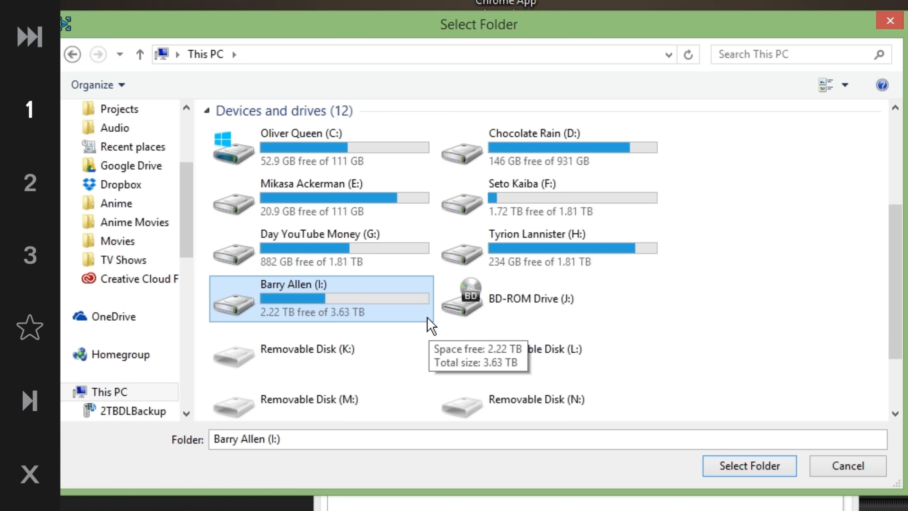
{"action": "scroll", "coordinate": [427, 316], "scroll_direction": "up", "scroll_amount": 3}
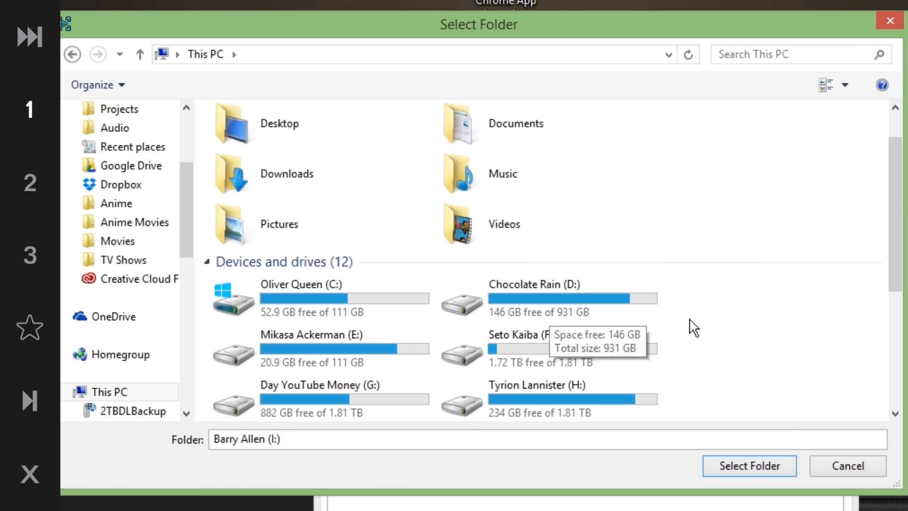
{"action": "left_click", "coordinate": [623, 313]}
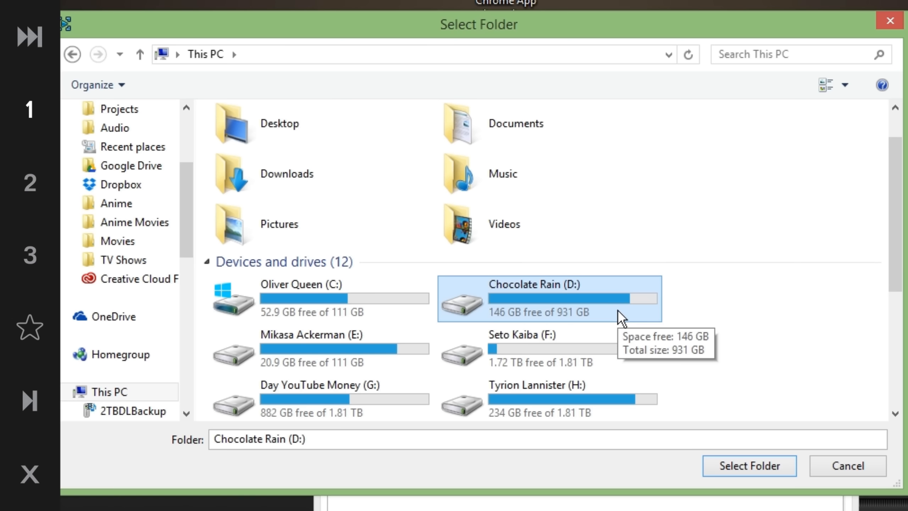
{"action": "left_click", "coordinate": [317, 292]}
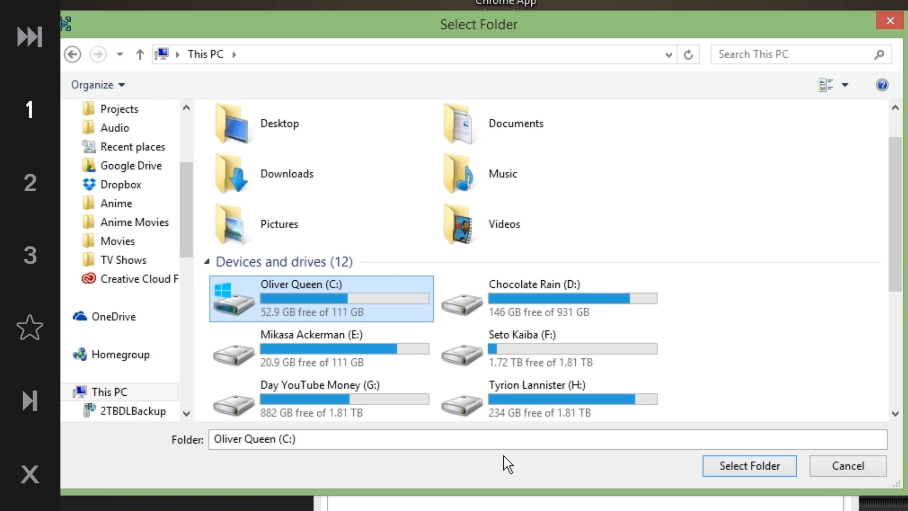
{"action": "left_click", "coordinate": [546, 320]}
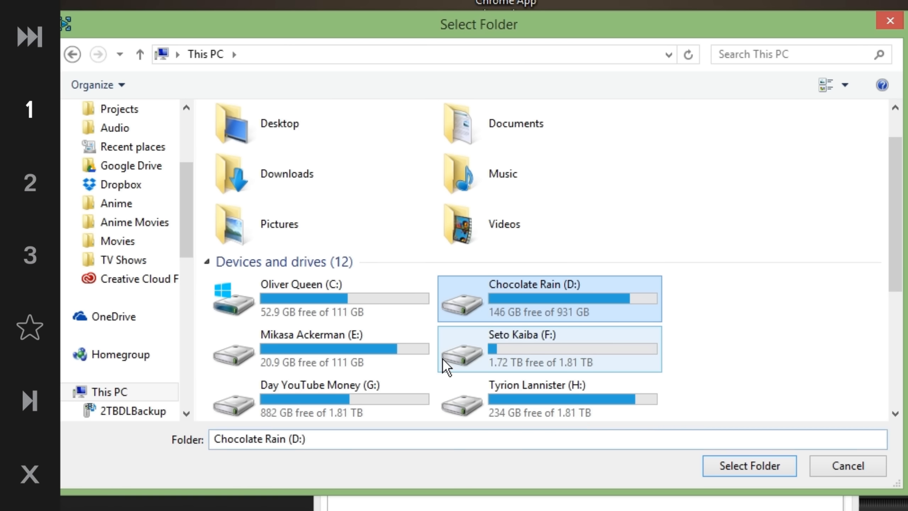
Choose the ELGATO folder on drive I: as the Game Capture HD library location.
{"action": "left_click", "coordinate": [388, 385]}
{"action": "scroll", "coordinate": [389, 385], "scroll_direction": "down", "scroll_amount": 3}
{"action": "double_click", "coordinate": [291, 307]}
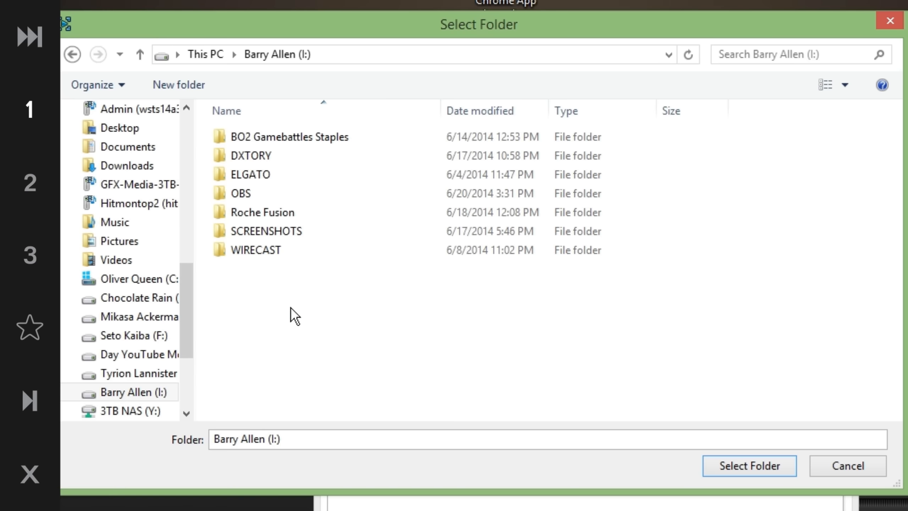
{"action": "double_click", "coordinate": [255, 174]}
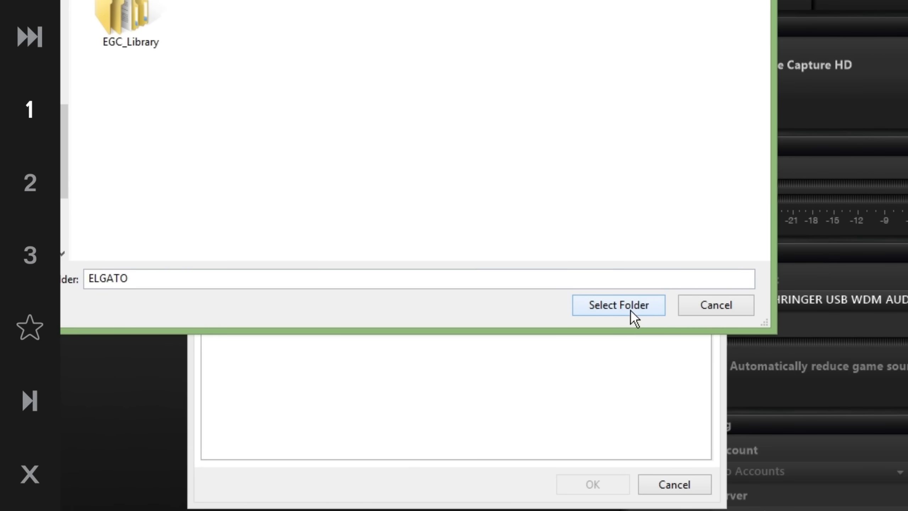
{"action": "left_click", "coordinate": [648, 342]}
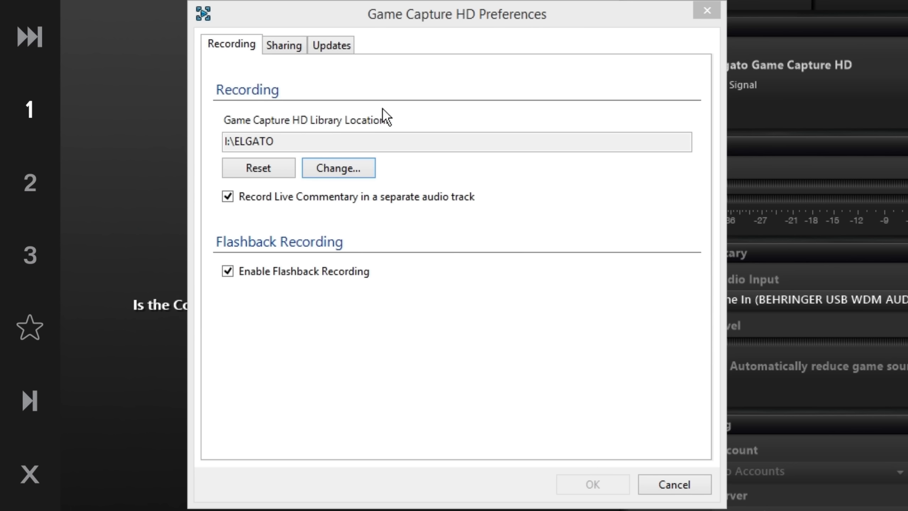
Review the sharing and file export preferences and close the preferences without changes.
{"action": "left_click", "coordinate": [284, 45]}
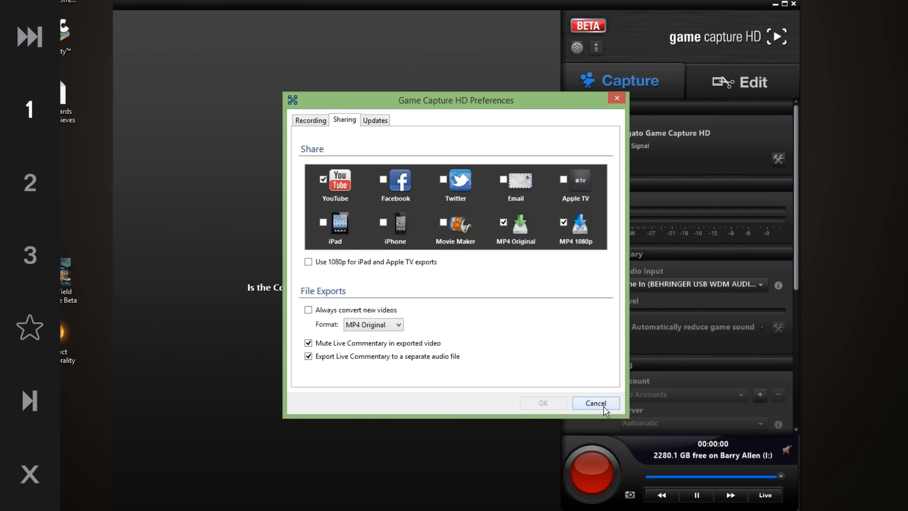
{"action": "left_click", "coordinate": [674, 484]}
Switch to the Edit view and inspect the file export format choices in the sharing preferences.
{"action": "left_click", "coordinate": [761, 86]}
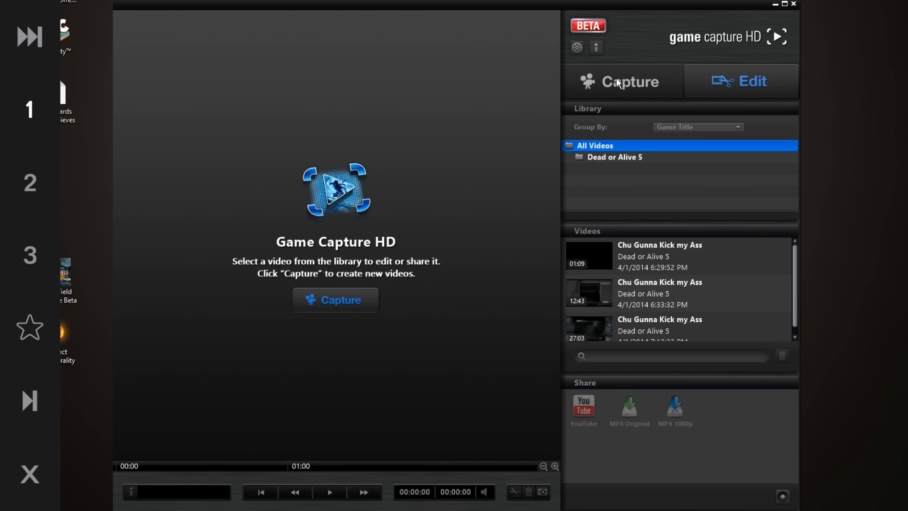
{"action": "left_click", "coordinate": [577, 47]}
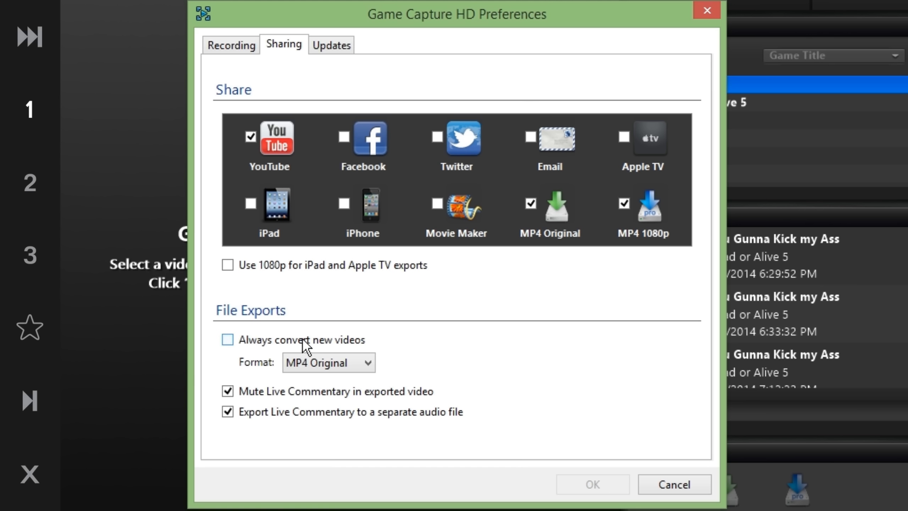
{"action": "left_click", "coordinate": [368, 368]}
{"action": "left_click", "coordinate": [370, 370]}
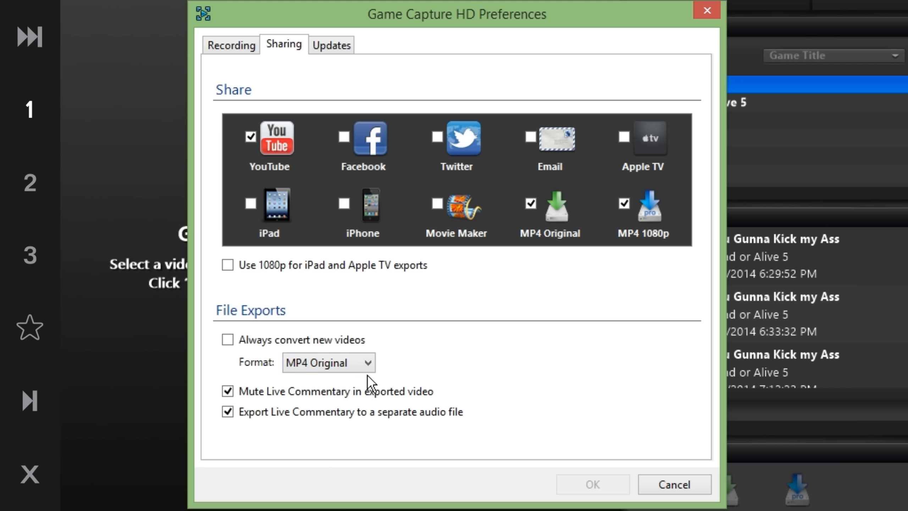
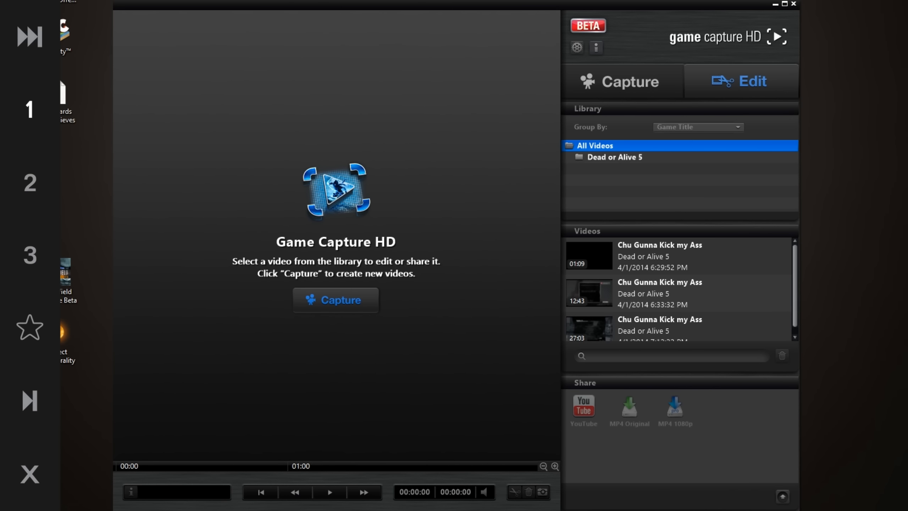
Switch to the Capture view and open the capture settings of the Elgato Game Capture HD device.
{"action": "left_click", "coordinate": [637, 87]}
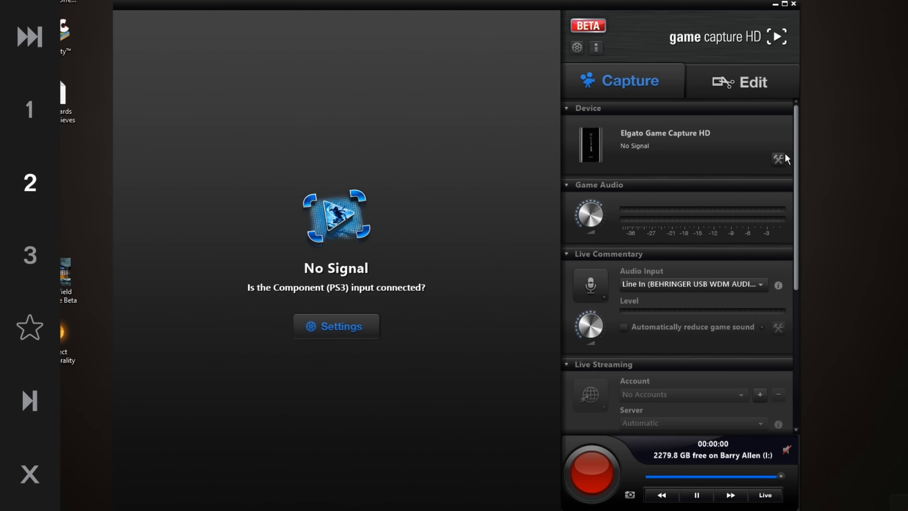
{"action": "left_click", "coordinate": [782, 157]}
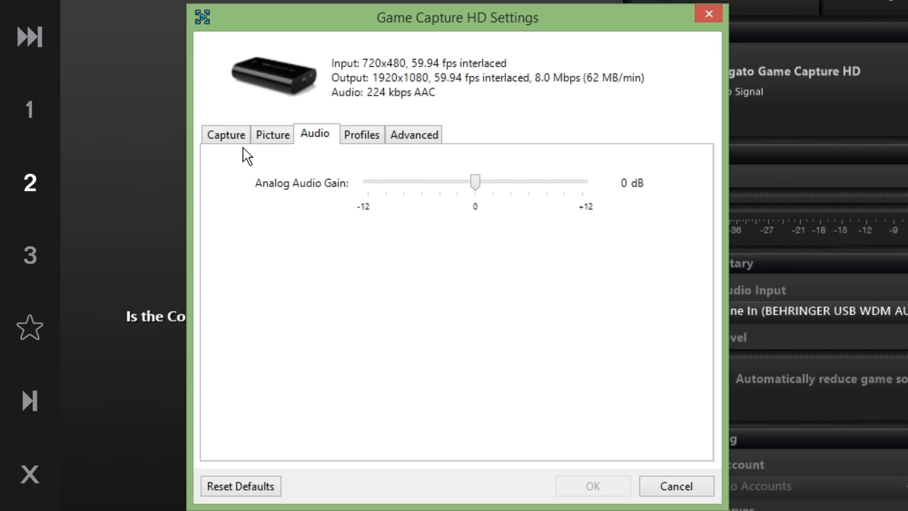
{"action": "left_click", "coordinate": [224, 134]}
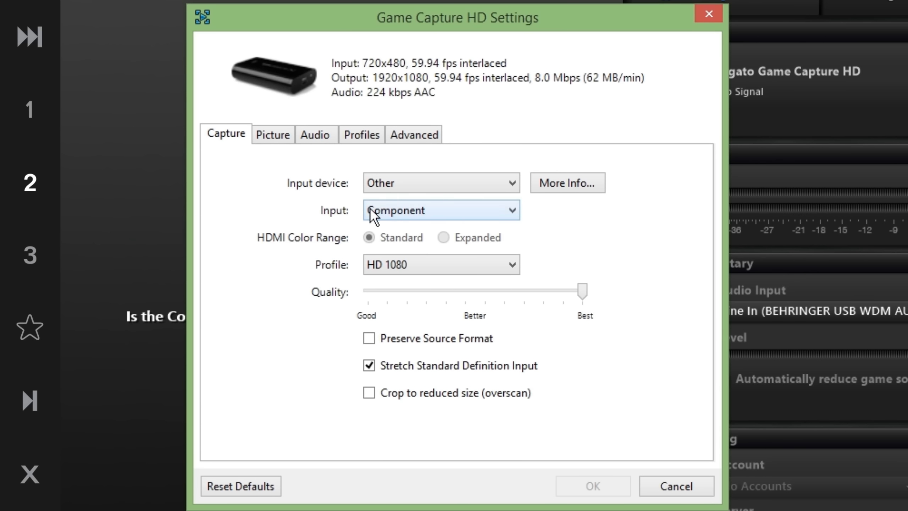
{"action": "left_click_drag", "start_coordinate": [479, 17], "coordinate": [532, 29]}
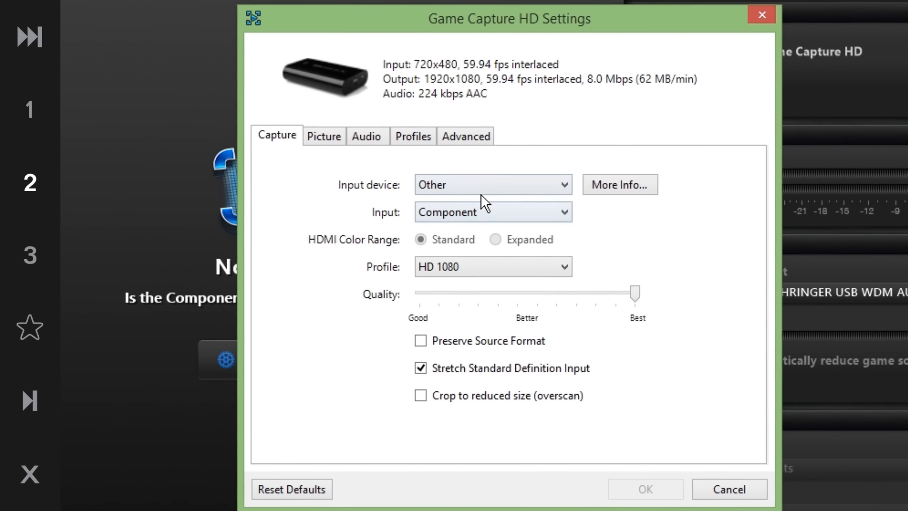
Keep the input device as Other and set its input to HDMI with the Expanded HDMI color range.
{"action": "left_click", "coordinate": [461, 183]}
{"action": "left_click", "coordinate": [461, 182]}
{"action": "left_click", "coordinate": [461, 182]}
{"action": "left_click", "coordinate": [461, 182]}
{"action": "left_click", "coordinate": [503, 212]}
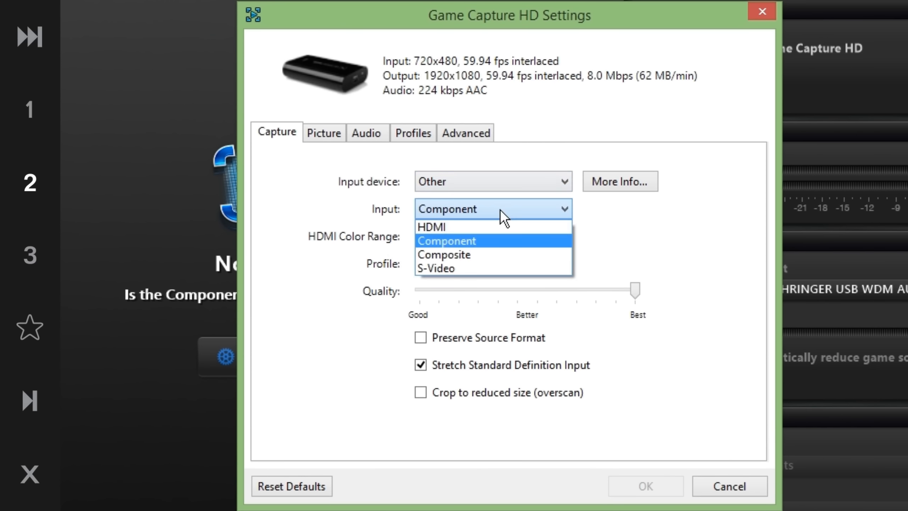
{"action": "left_click", "coordinate": [489, 226]}
{"action": "left_click", "coordinate": [498, 237]}
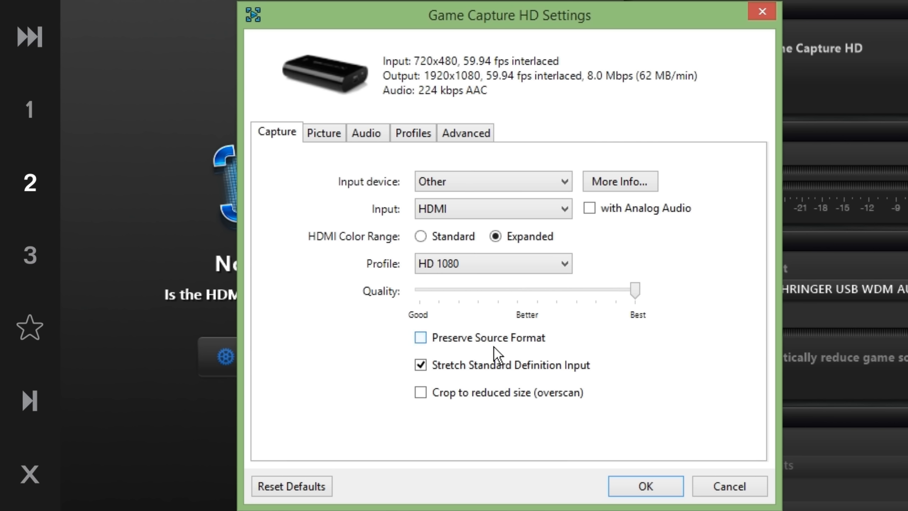
Review the supported input devices and keep Other as the input device.
{"action": "left_click", "coordinate": [456, 184]}
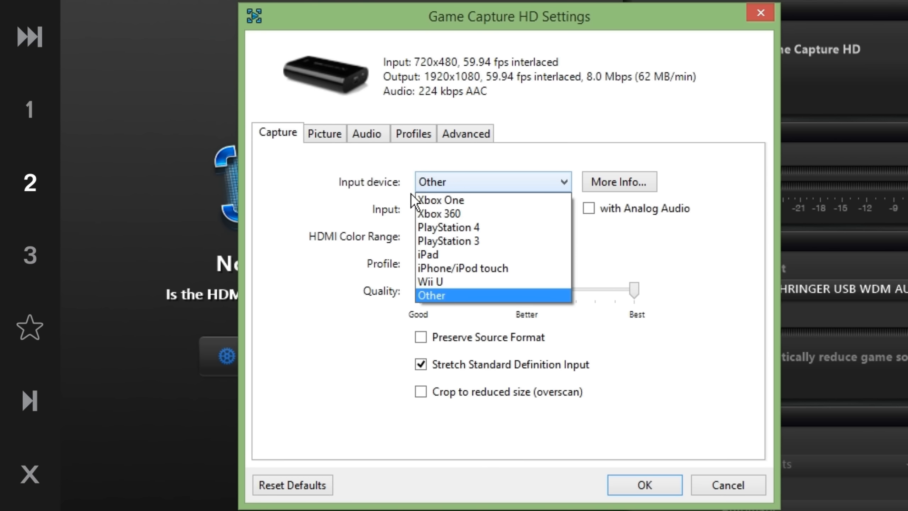
{"action": "left_click", "coordinate": [476, 182]}
{"action": "left_click", "coordinate": [476, 180]}
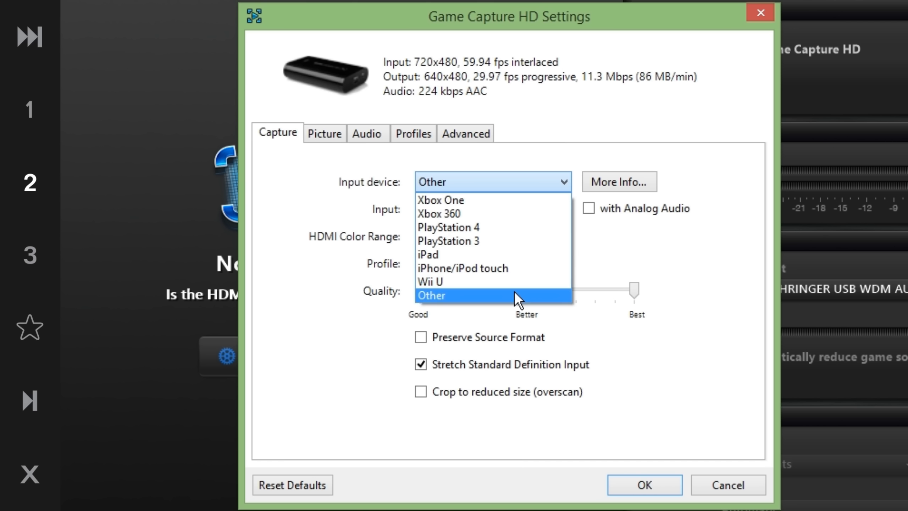
{"action": "left_click", "coordinate": [298, 217]}
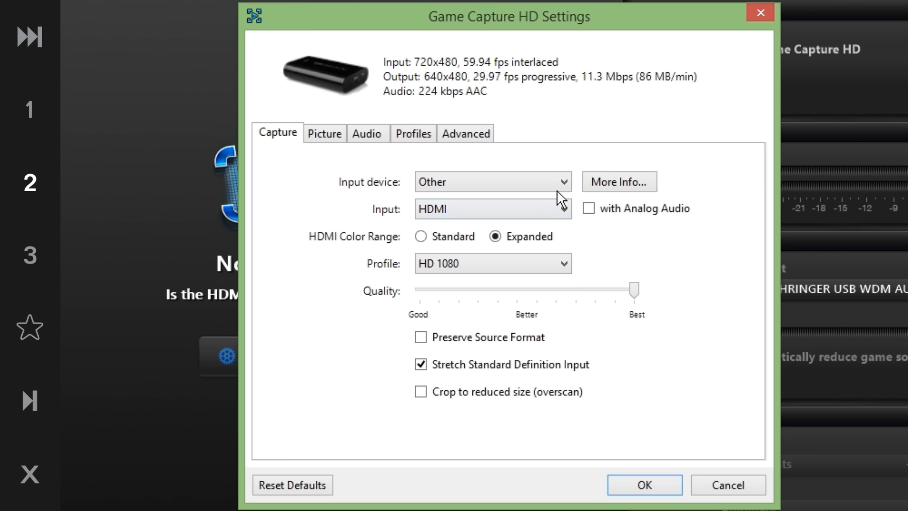
{"action": "left_click", "coordinate": [538, 183]}
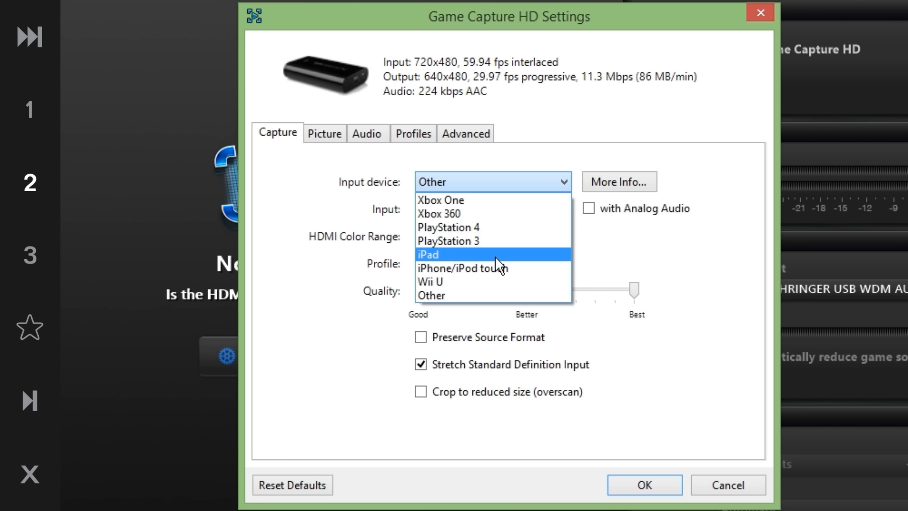
{"action": "left_click", "coordinate": [521, 290]}
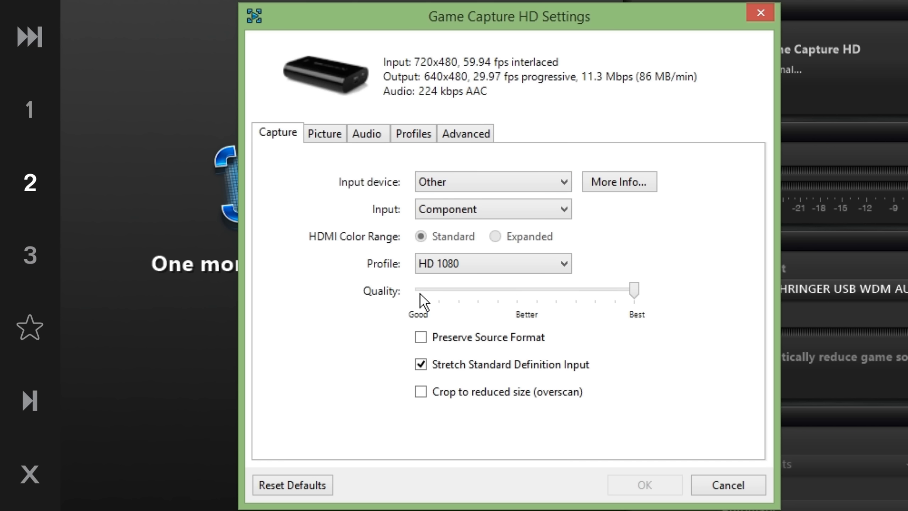
Try the HDMI and Composite video inputs and dismiss the Composite connection instructions.
{"action": "left_click", "coordinate": [440, 216]}
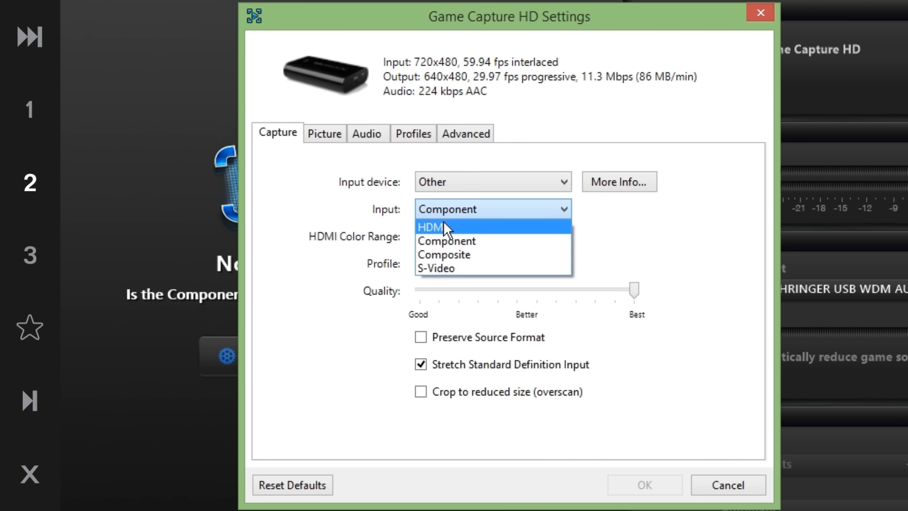
{"action": "left_click", "coordinate": [444, 224]}
{"action": "left_click", "coordinate": [511, 208]}
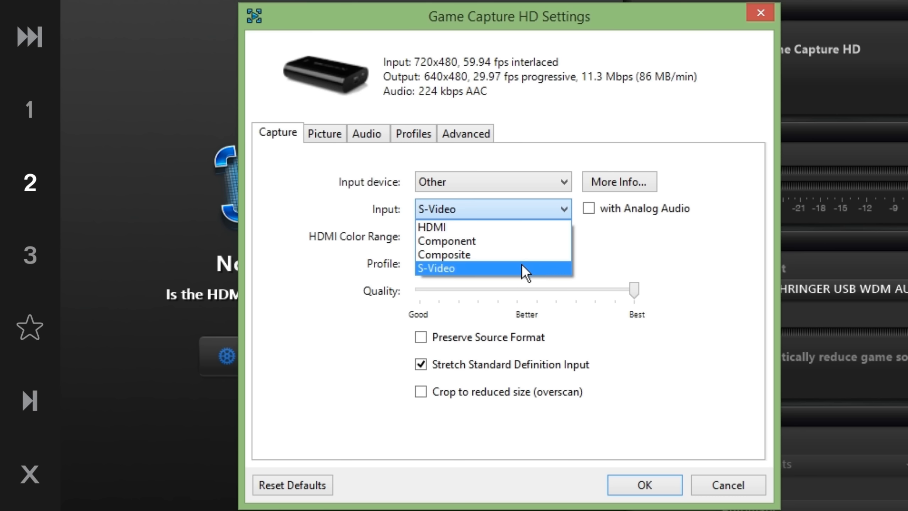
{"action": "left_click", "coordinate": [509, 255]}
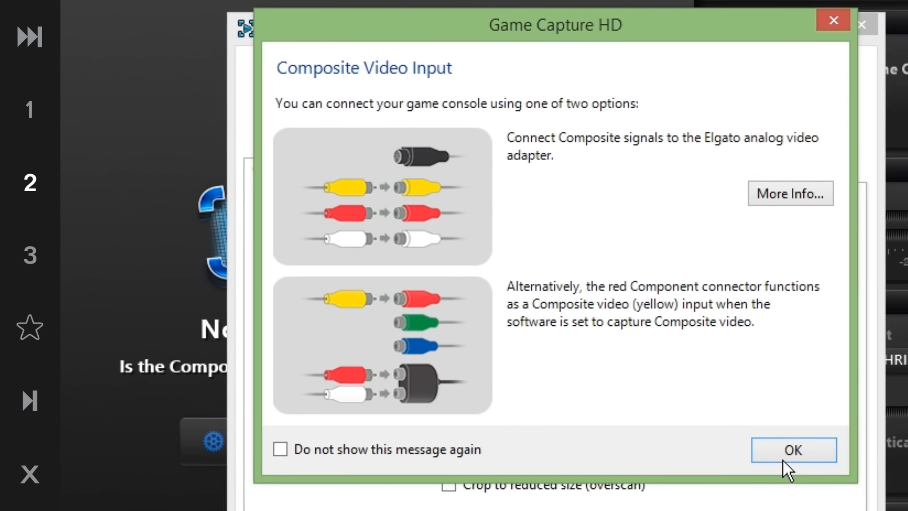
{"action": "left_click", "coordinate": [792, 475]}
Set the device's input back to HDMI with the Expanded HDMI color range.
{"action": "left_click", "coordinate": [486, 213]}
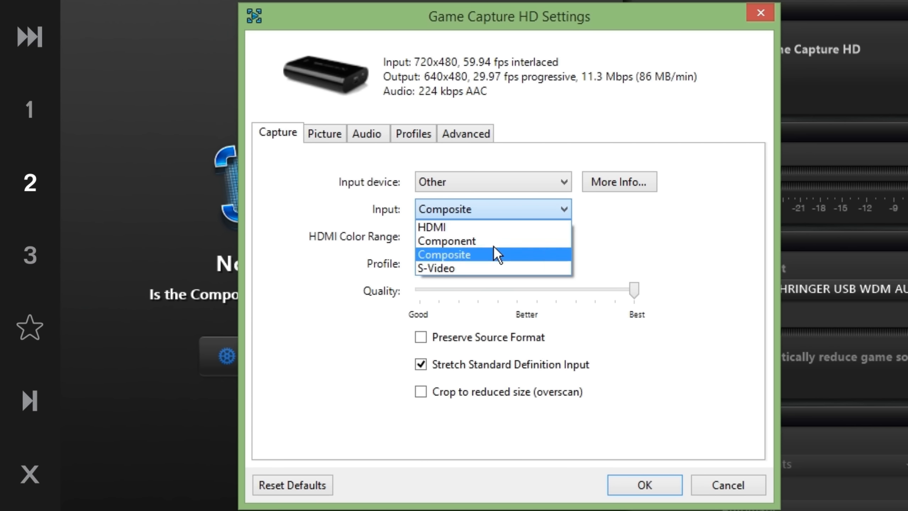
{"action": "left_click", "coordinate": [522, 226]}
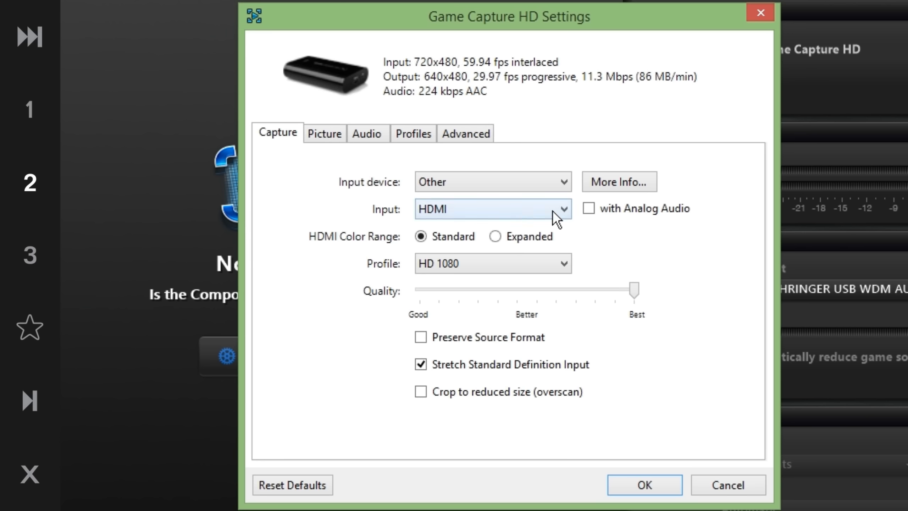
{"action": "left_click", "coordinate": [528, 237]}
Review the capture profile choices, keep HD 1080, and apply the device settings.
{"action": "left_click", "coordinate": [522, 256]}
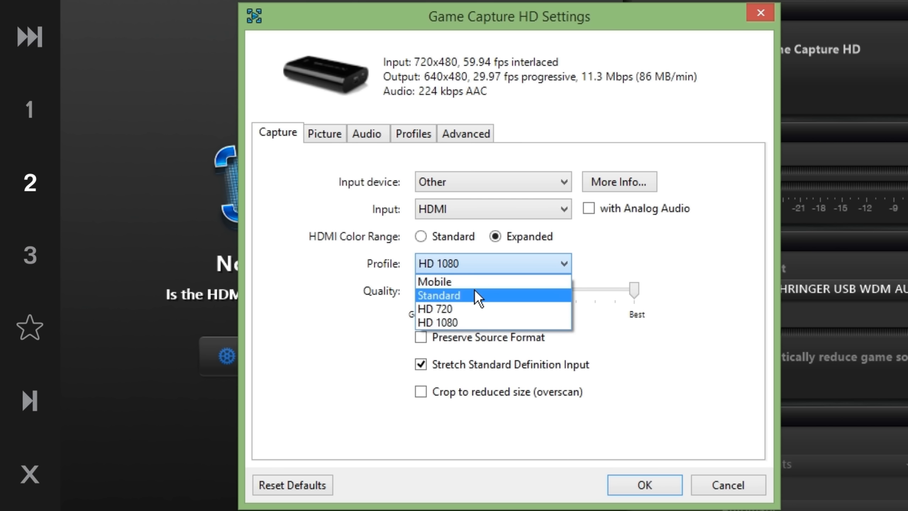
{"action": "left_click", "coordinate": [540, 262]}
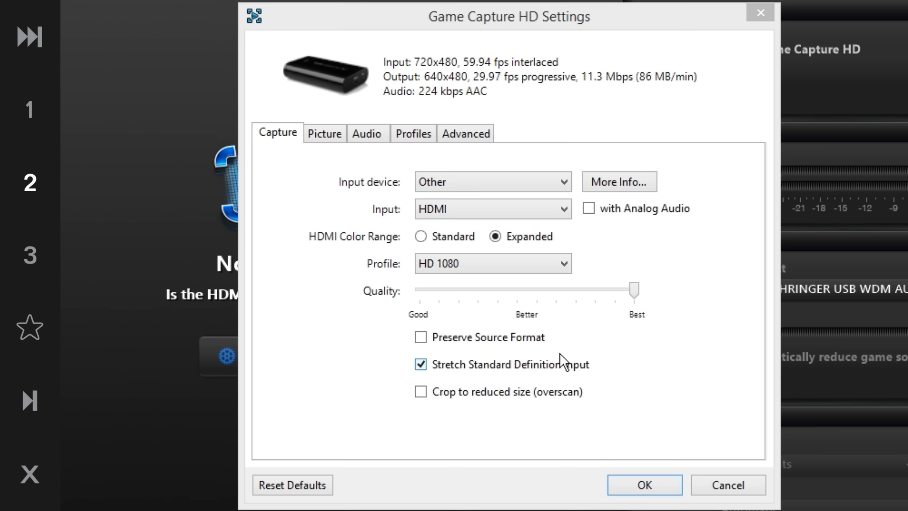
{"action": "left_click", "coordinate": [553, 276]}
{"action": "left_click", "coordinate": [528, 258]}
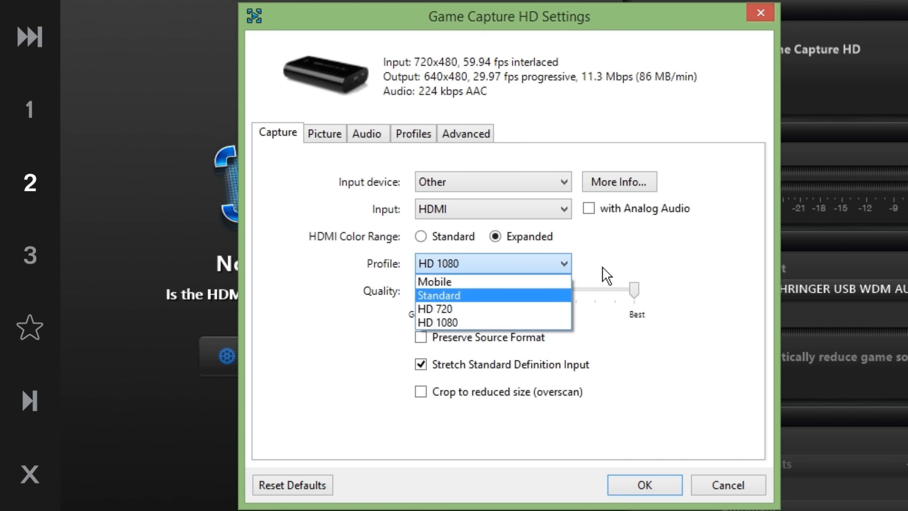
{"action": "left_click", "coordinate": [592, 265]}
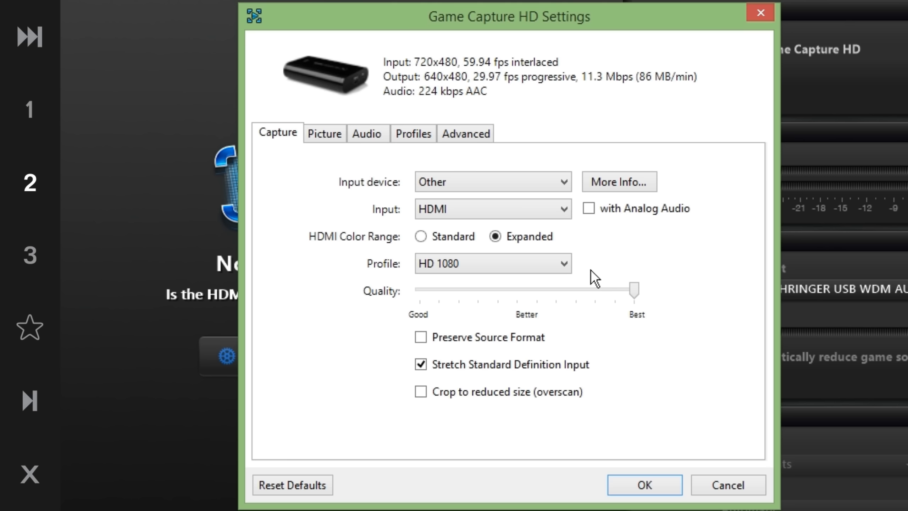
{"action": "left_click", "coordinate": [492, 254]}
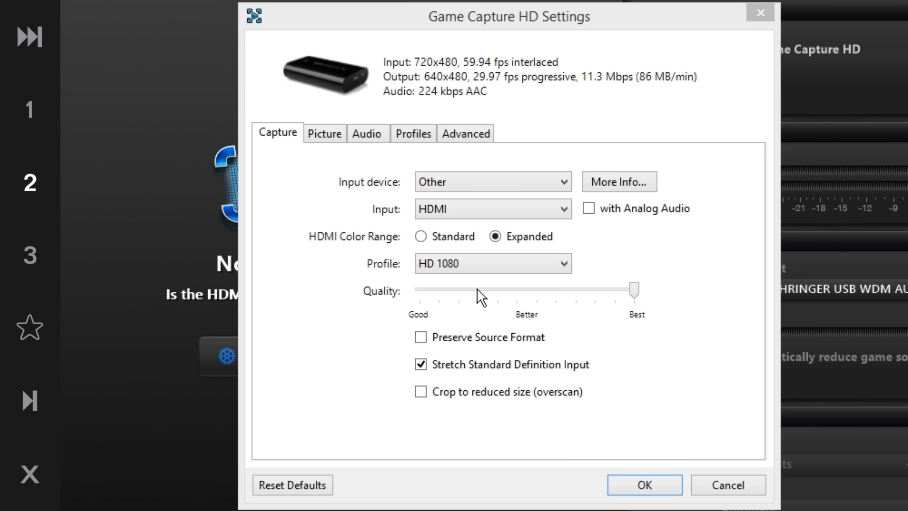
{"action": "left_click", "coordinate": [566, 264]}
{"action": "left_click", "coordinate": [509, 317]}
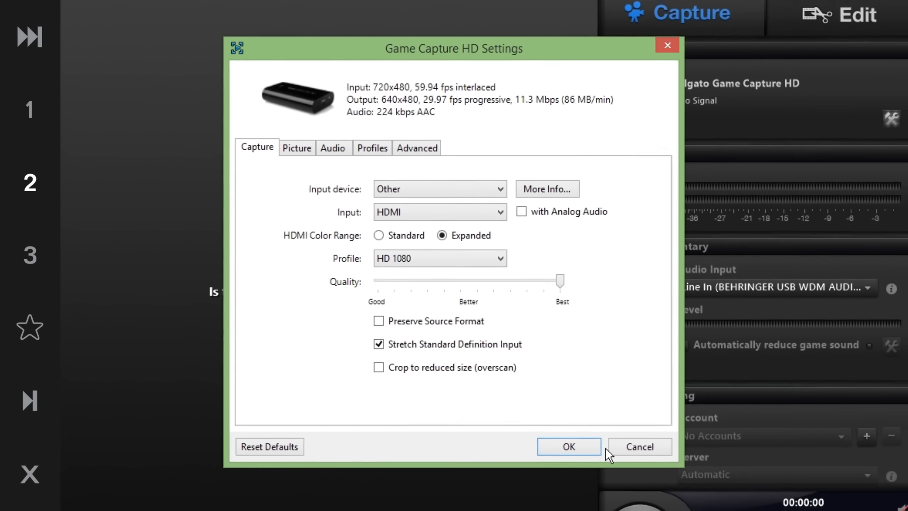
{"action": "left_click", "coordinate": [572, 447]}
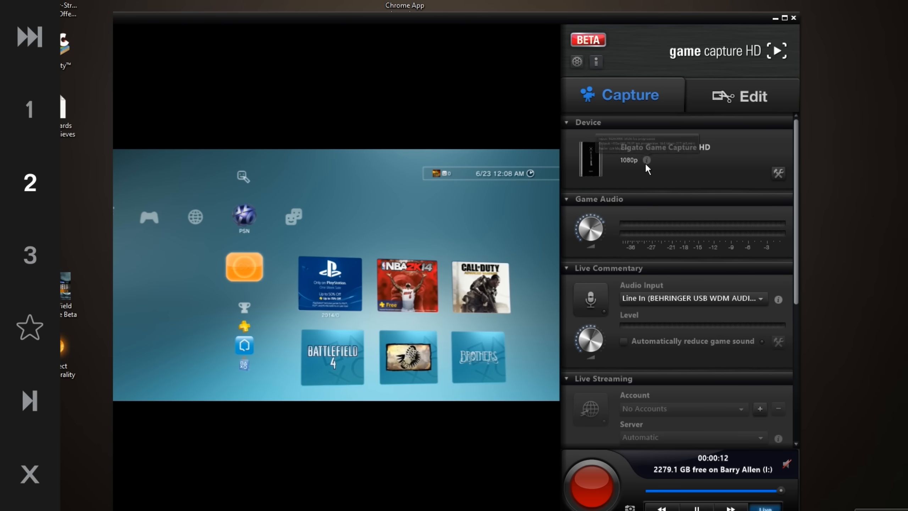
Check the incoming signal details, reopen the device's capture settings, and examine the Preserve Source Format option.
{"action": "mouse_move", "coordinate": [646, 161]}
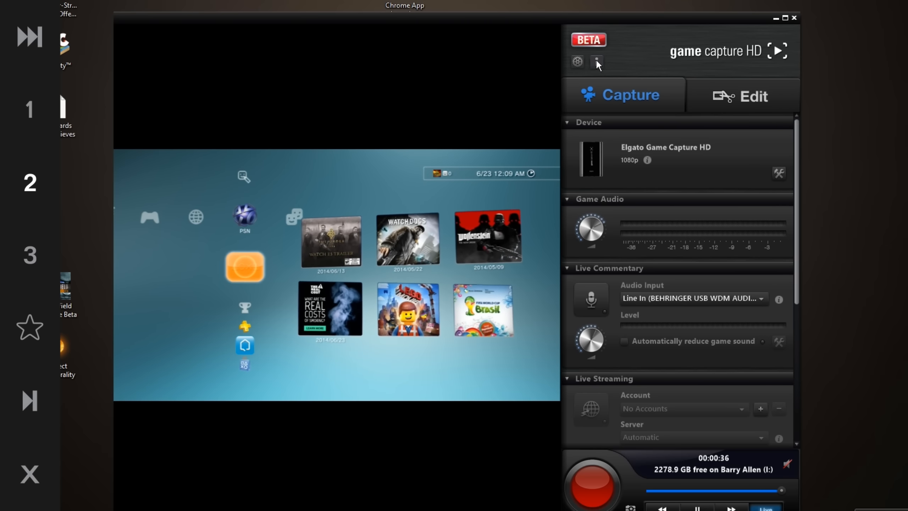
{"action": "left_click", "coordinate": [777, 174]}
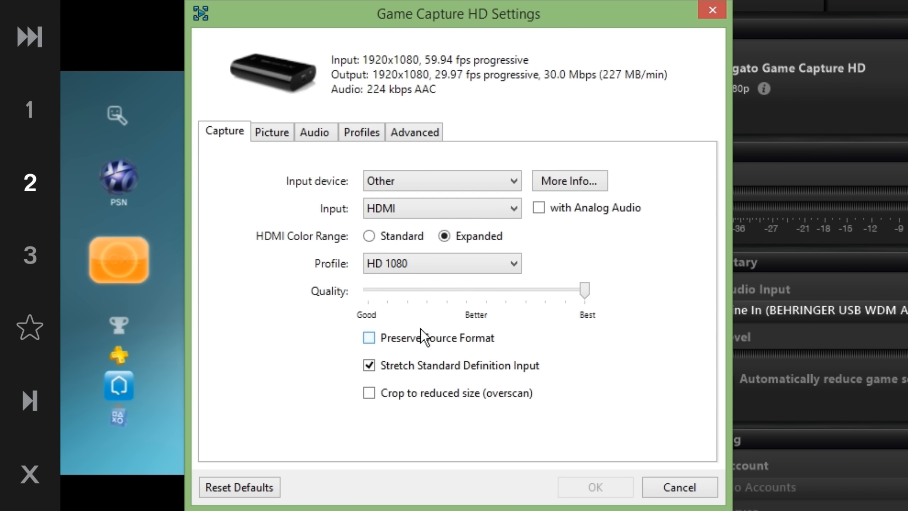
{"action": "mouse_move", "coordinate": [421, 333]}
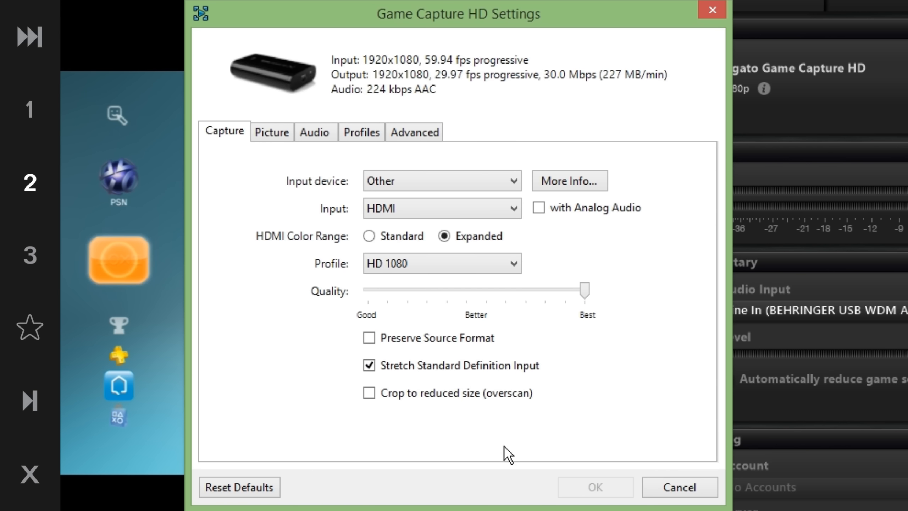
Toggle the Crop to reduced size (overscan) option on and off to compare its effect on the preview.
{"action": "left_click", "coordinate": [482, 396]}
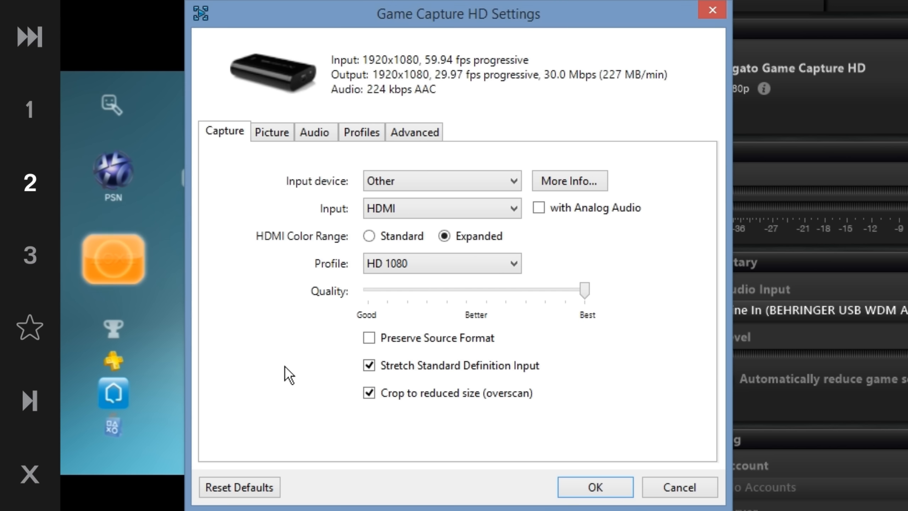
{"action": "left_click", "coordinate": [369, 394]}
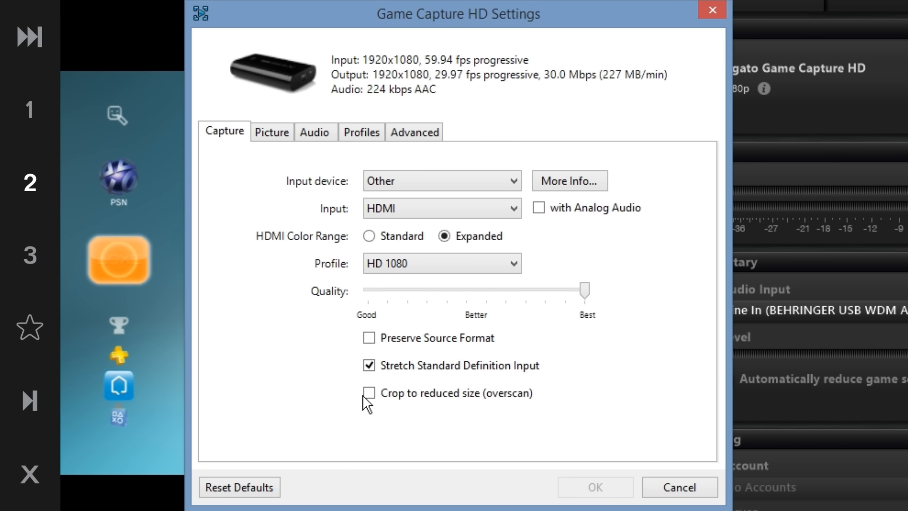
{"action": "left_click", "coordinate": [368, 393]}
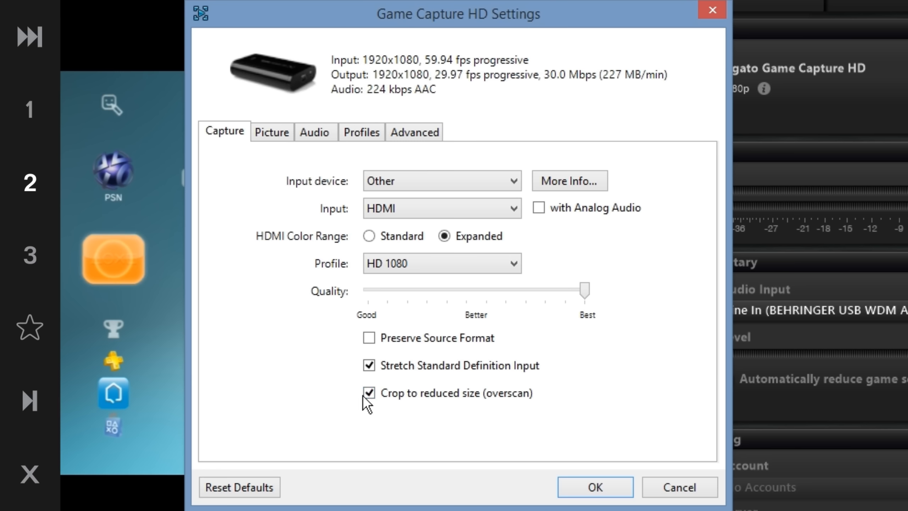
{"action": "left_click", "coordinate": [366, 395]}
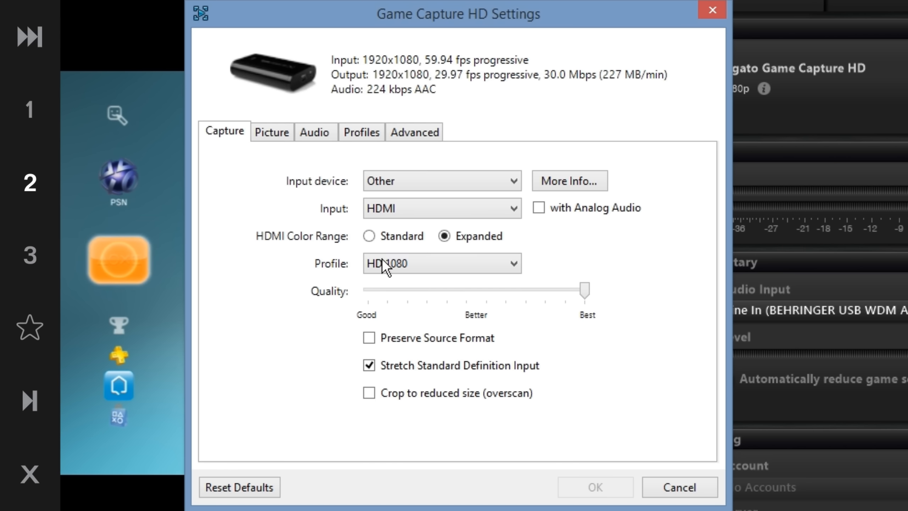
{"action": "left_click", "coordinate": [388, 385]}
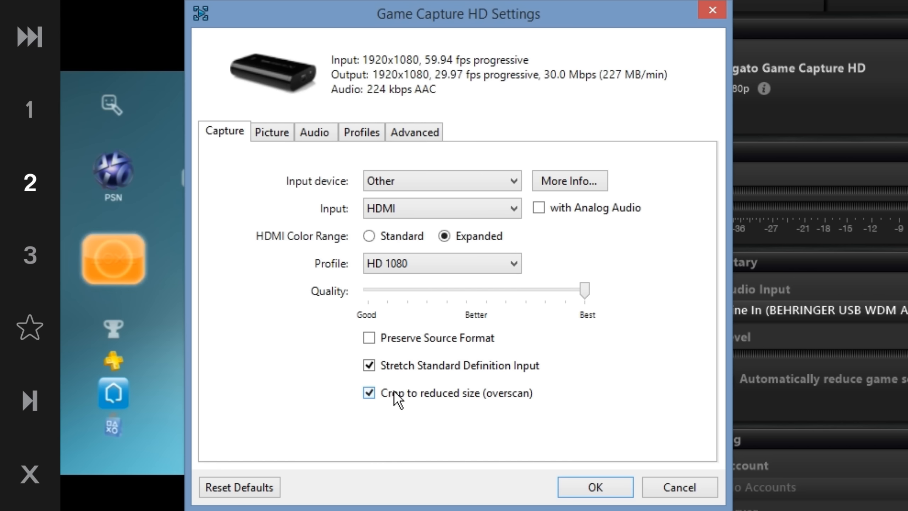
{"action": "left_click", "coordinate": [393, 393]}
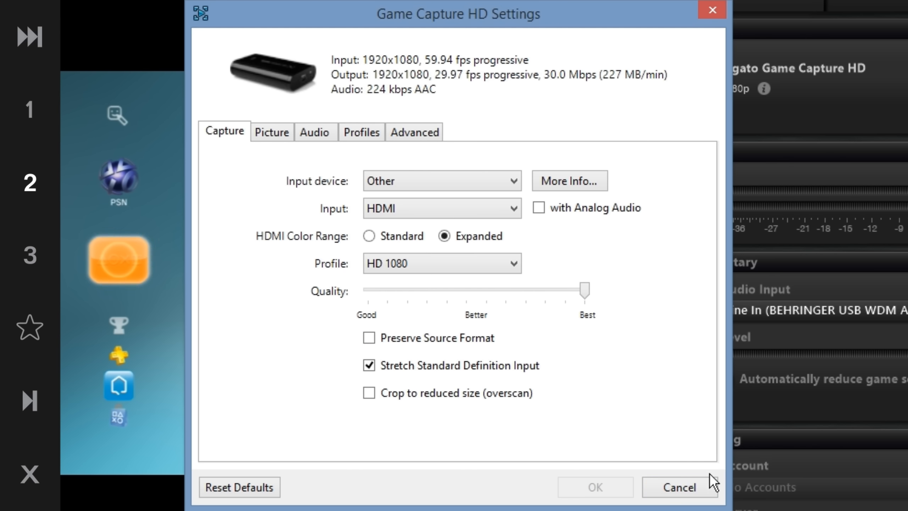
{"action": "left_click", "coordinate": [680, 487]}
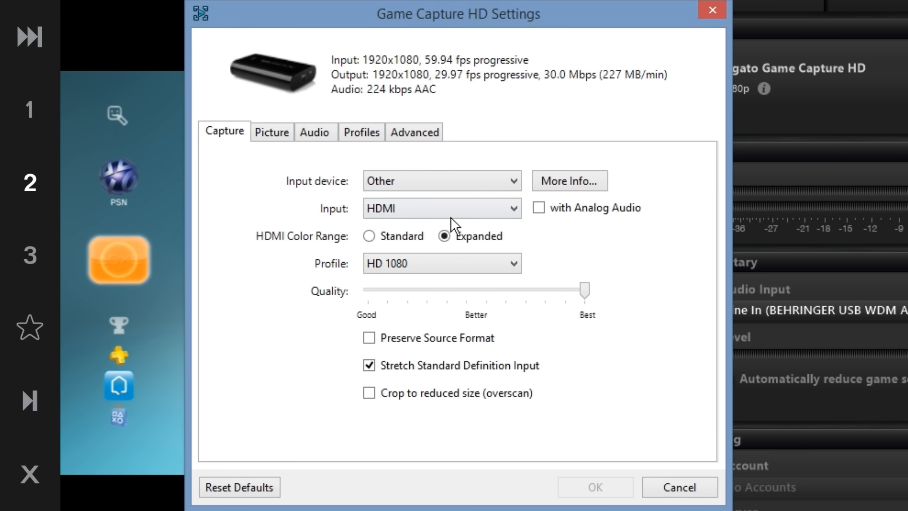
Set the device's input to Component and apply the capture settings.
{"action": "left_click", "coordinate": [451, 214]}
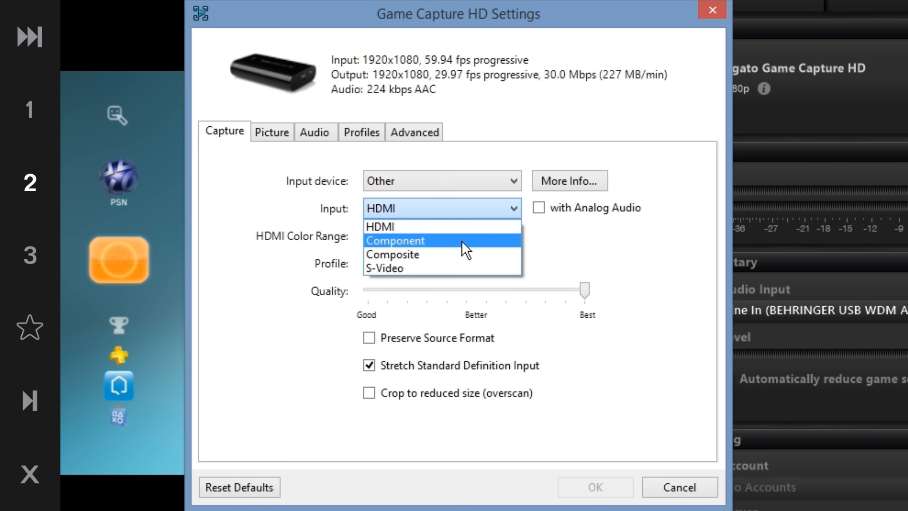
{"action": "left_click", "coordinate": [462, 239]}
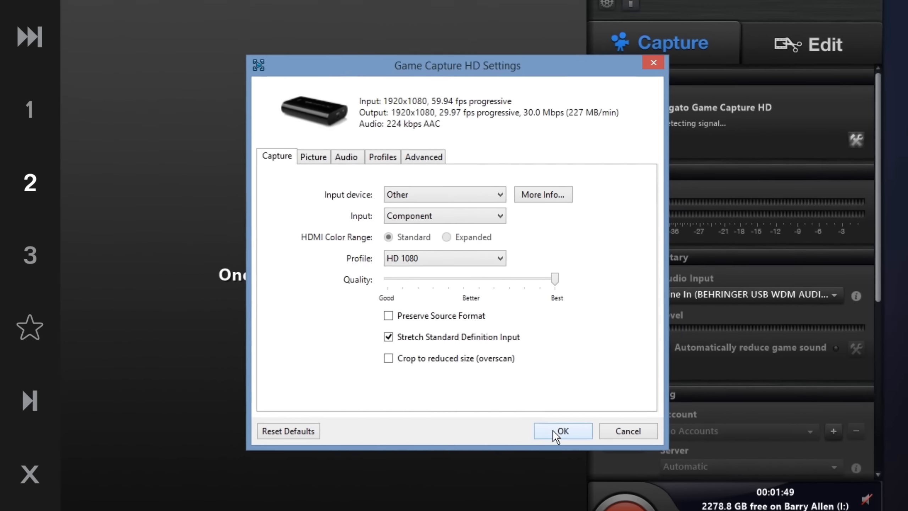
{"action": "left_click", "coordinate": [578, 476]}
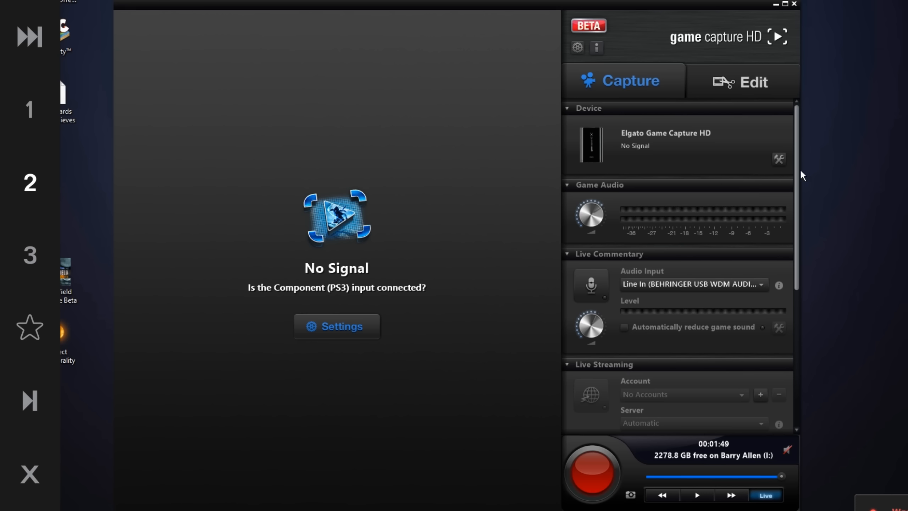
Reopen the device's capture settings and toggle Preserve Source Format on and off to compare the output format.
{"action": "left_click", "coordinate": [777, 158]}
{"action": "left_click_drag", "start_coordinate": [470, 95], "coordinate": [534, 196]}
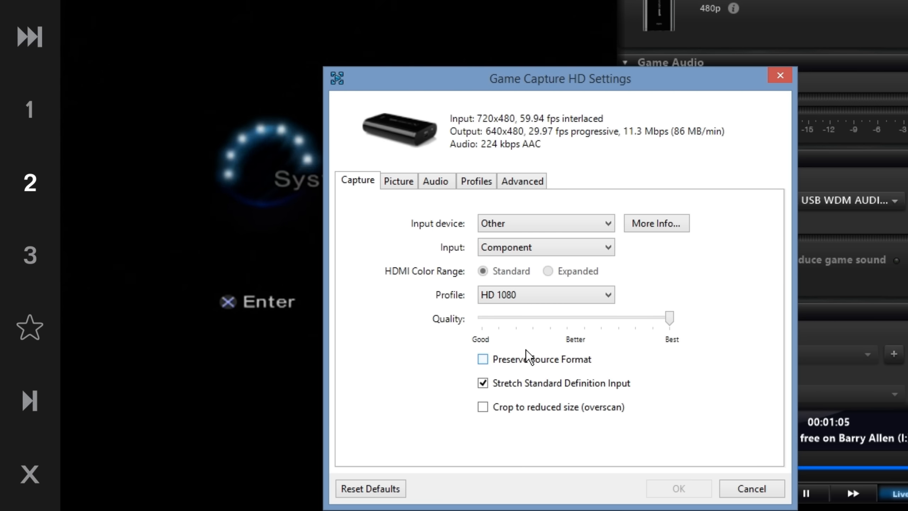
{"action": "left_click", "coordinate": [553, 362]}
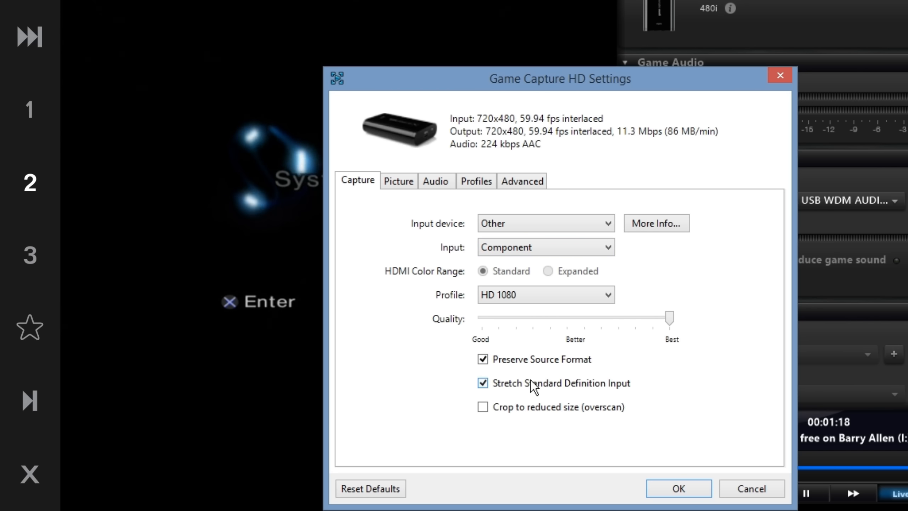
{"action": "left_click", "coordinate": [517, 358]}
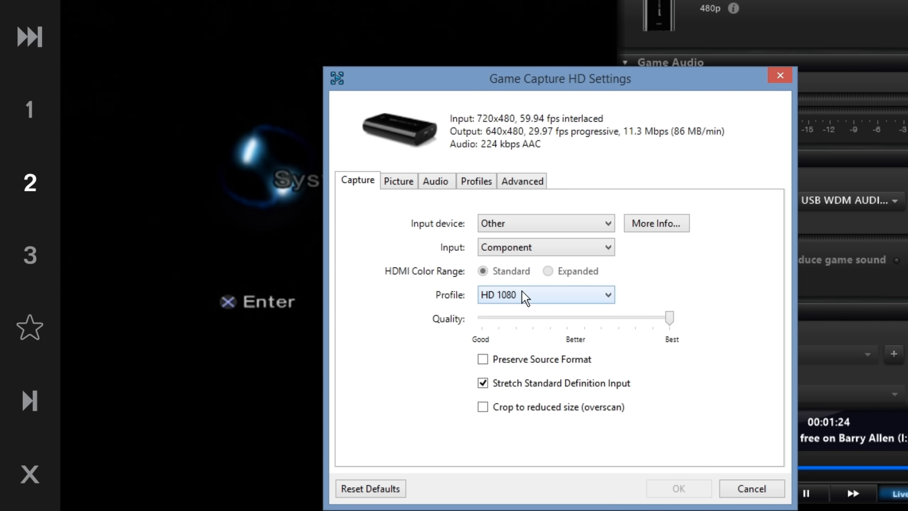
Switch the device's input from Component back to HDMI.
{"action": "left_click", "coordinate": [497, 244]}
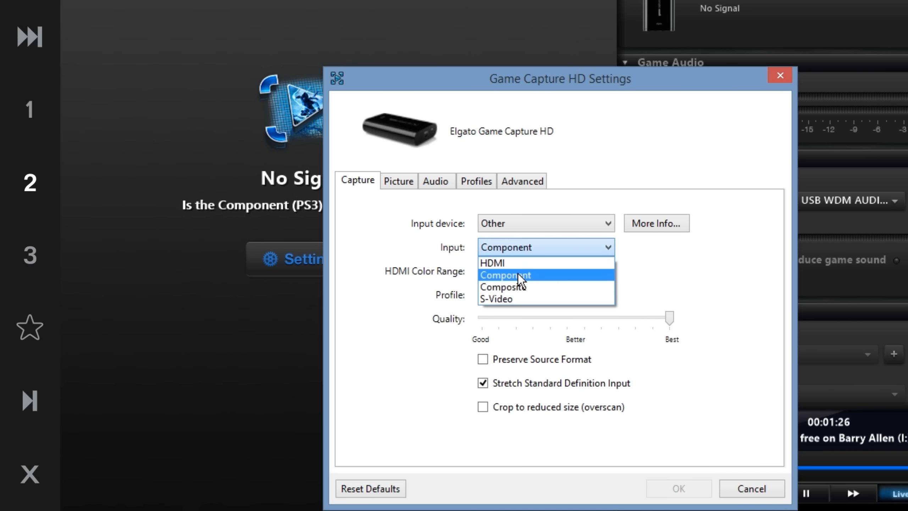
{"action": "left_click", "coordinate": [485, 264]}
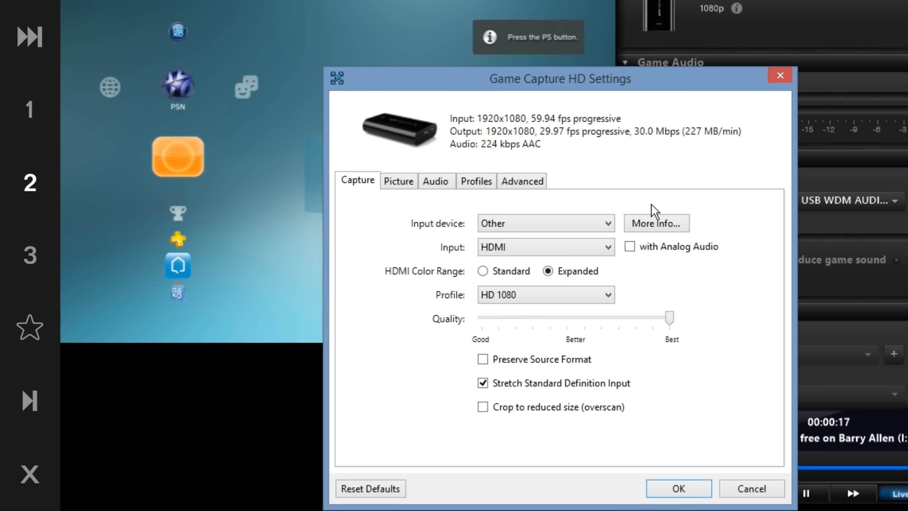
Compare the output bit rate with Quality at Good and slightly below Best, and return it to Best.
{"action": "left_click_drag", "start_coordinate": [672, 323], "coordinate": [441, 334]}
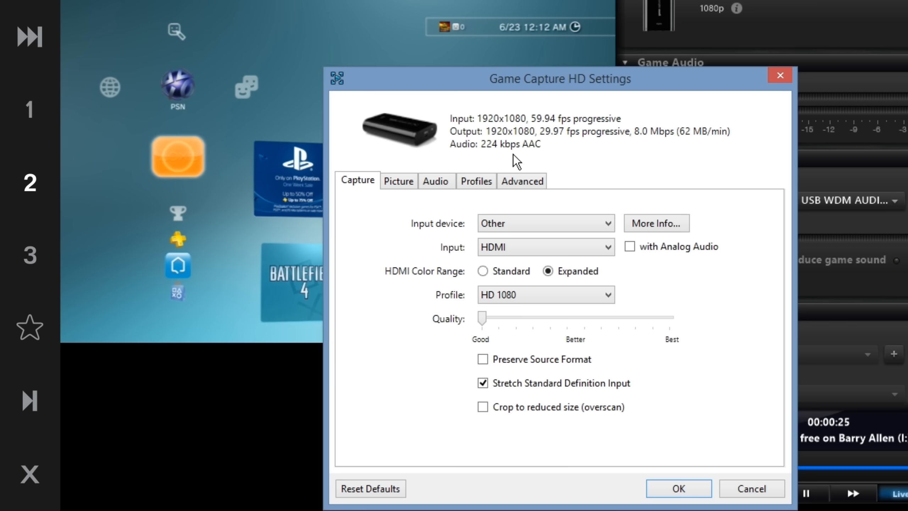
{"action": "left_click_drag", "start_coordinate": [482, 317], "coordinate": [670, 317]}
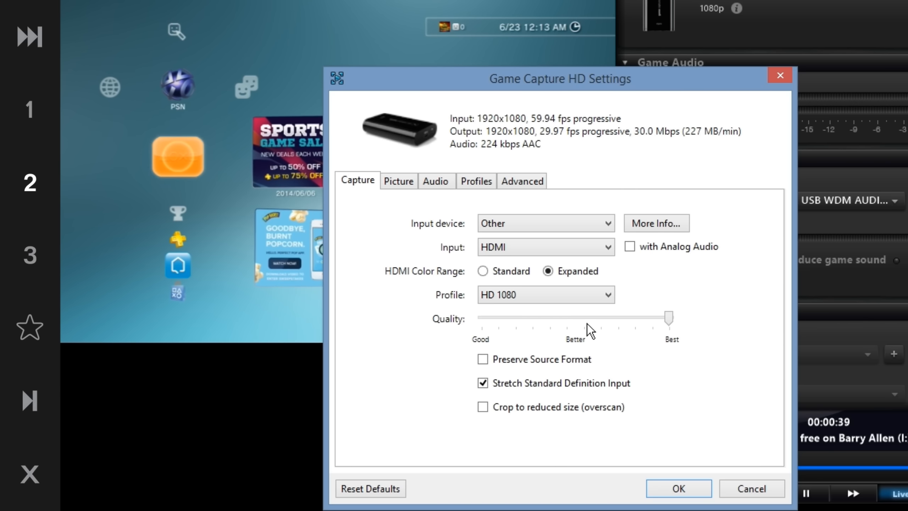
{"action": "left_click", "coordinate": [651, 312]}
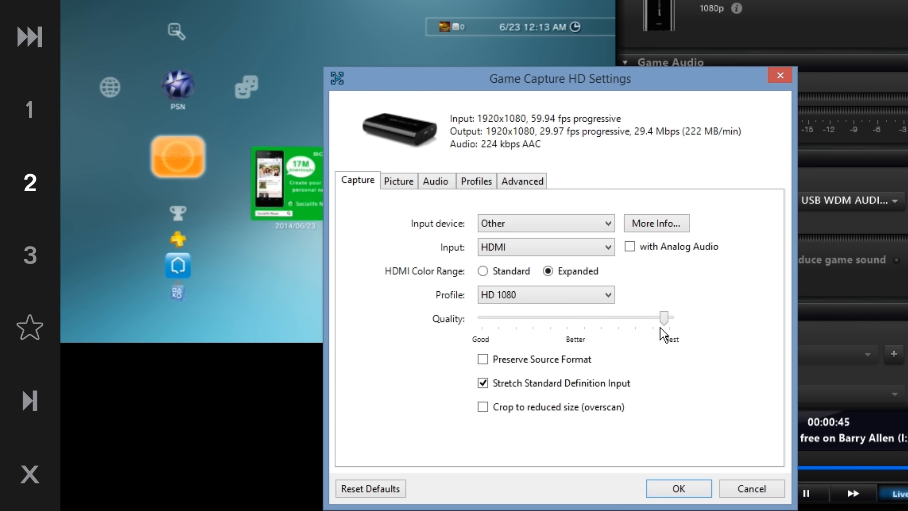
{"action": "left_click_drag", "start_coordinate": [663, 323], "coordinate": [696, 323]}
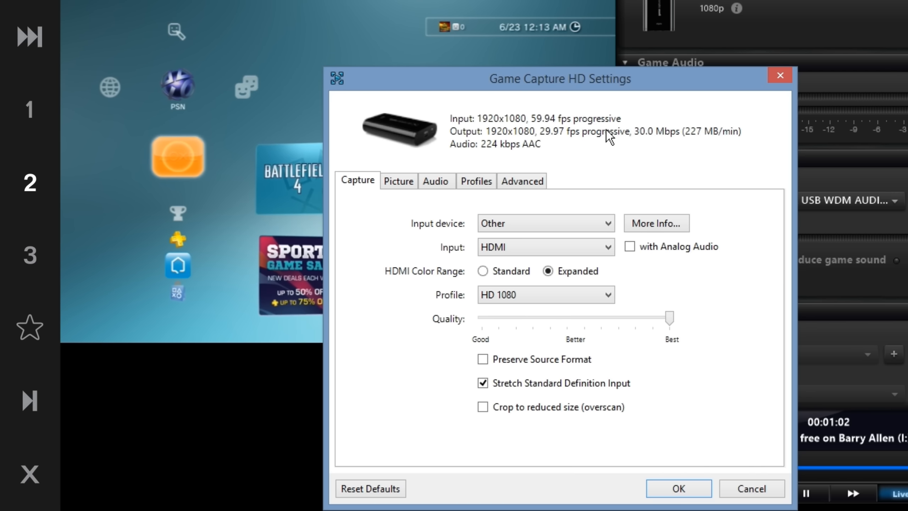
Raise the picture saturation to 100 and apply the device settings.
{"action": "left_click", "coordinate": [404, 181]}
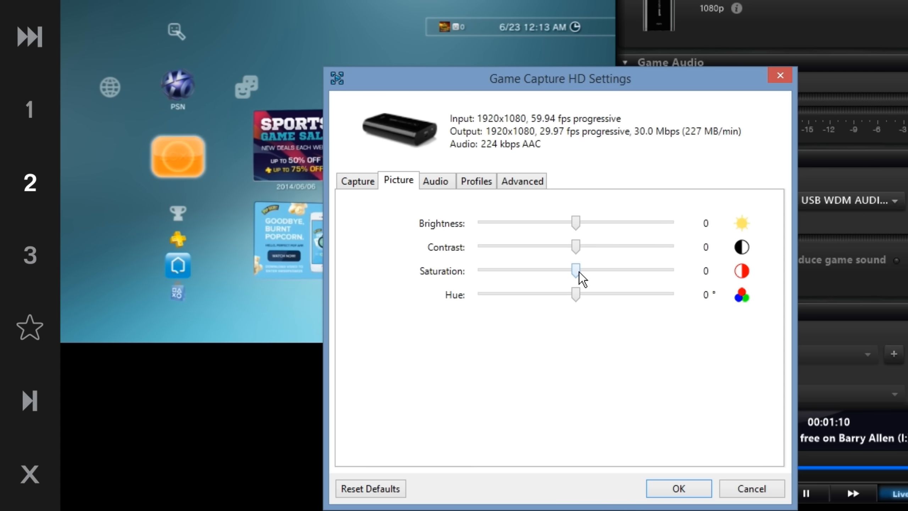
{"action": "left_click_drag", "start_coordinate": [578, 271], "coordinate": [705, 288]}
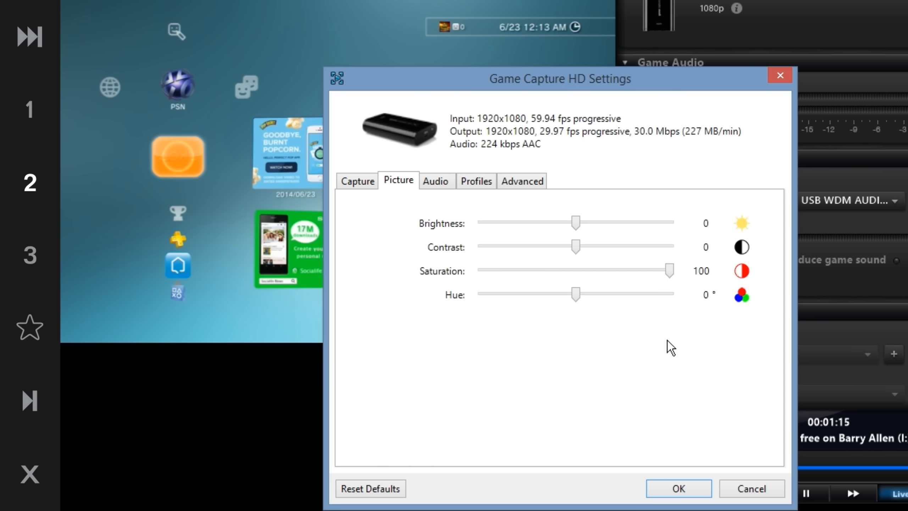
{"action": "left_click", "coordinate": [708, 481]}
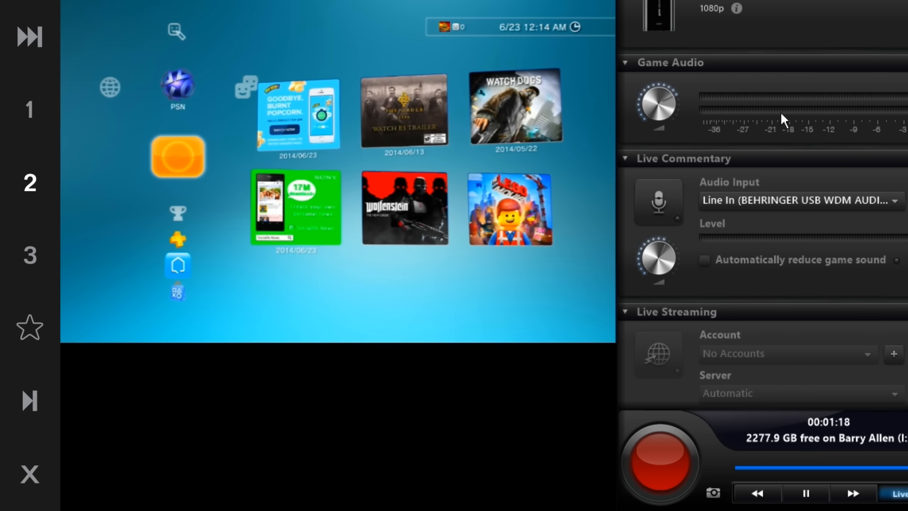
Reopen the device settings and set the picture saturation back to 0.
{"action": "left_click", "coordinate": [894, 1]}
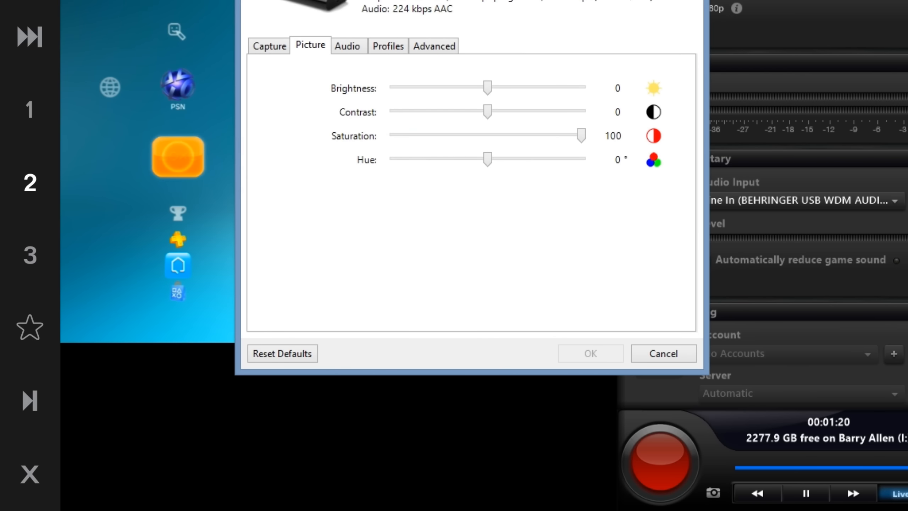
{"action": "left_click_drag", "start_coordinate": [520, 0], "coordinate": [689, 82]}
{"action": "left_click_drag", "start_coordinate": [746, 272], "coordinate": [653, 265]}
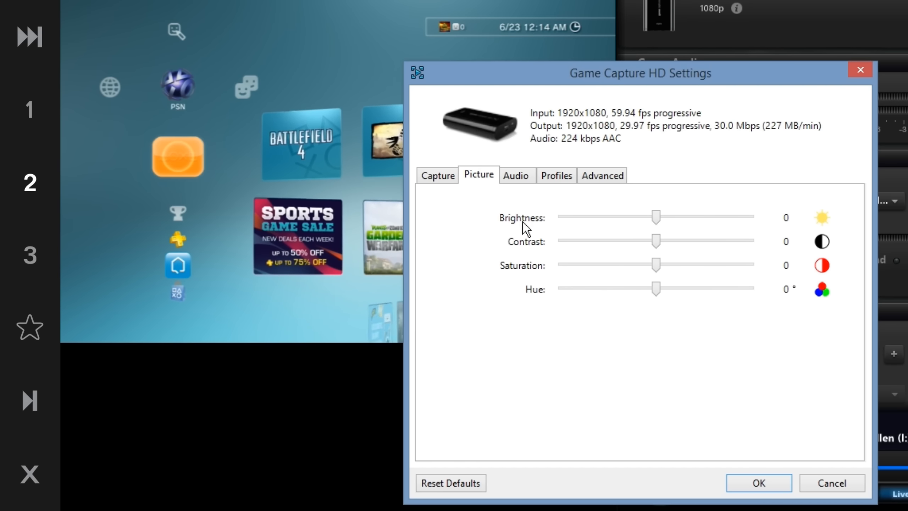
Review the device's Audio, Profiles and Advanced options, and apply the settings.
{"action": "left_click", "coordinate": [521, 181]}
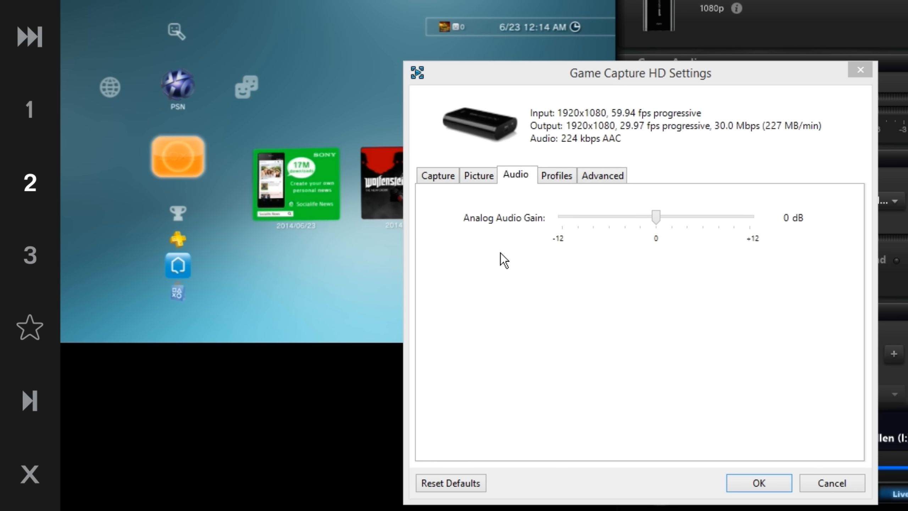
{"action": "left_click", "coordinate": [557, 186]}
{"action": "left_click", "coordinate": [551, 176]}
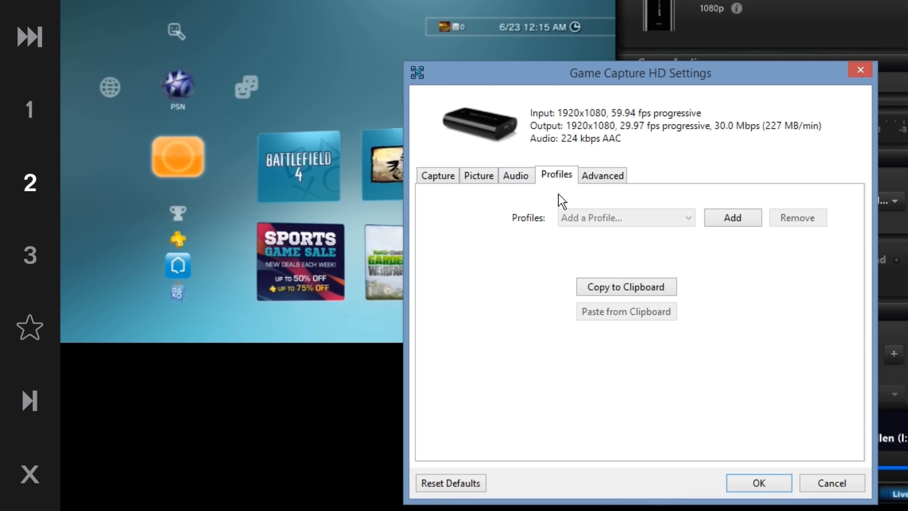
{"action": "left_click", "coordinate": [602, 171]}
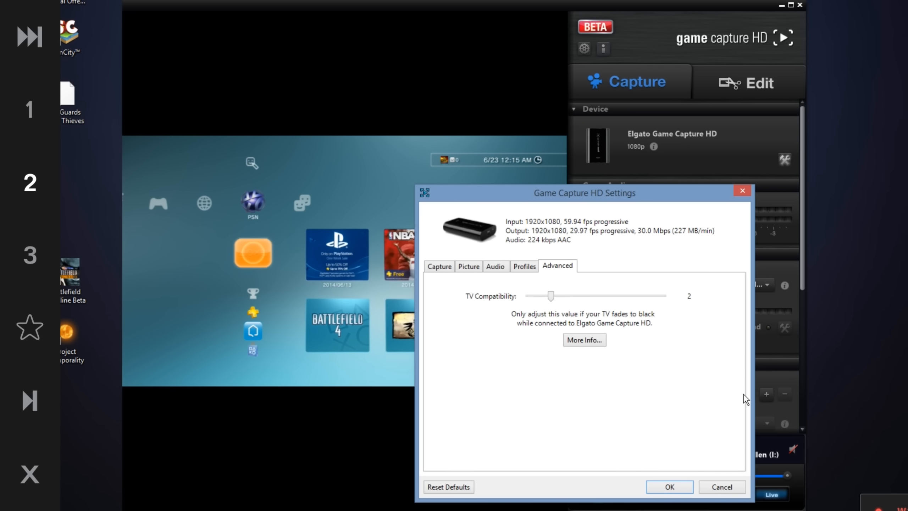
{"action": "left_click", "coordinate": [670, 487]}
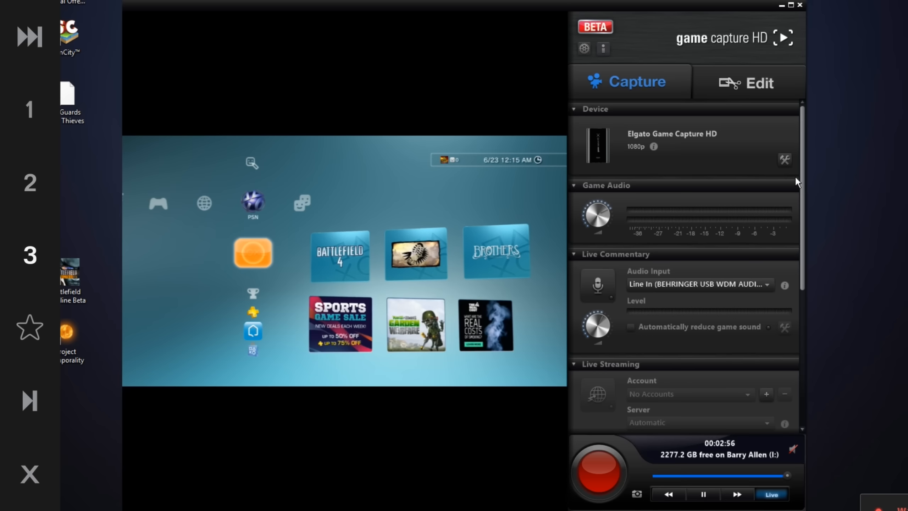
Adjust the Game Audio volume level.
{"action": "left_click_drag", "start_coordinate": [805, 178], "coordinate": [803, 198]}
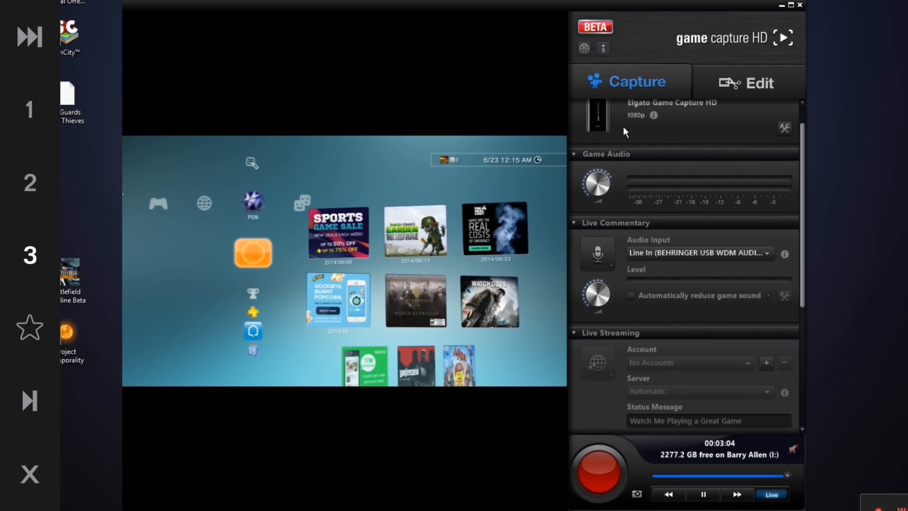
{"action": "mouse_move", "coordinate": [603, 175]}
{"action": "left_click_drag", "start_coordinate": [612, 174], "coordinate": [631, 172]}
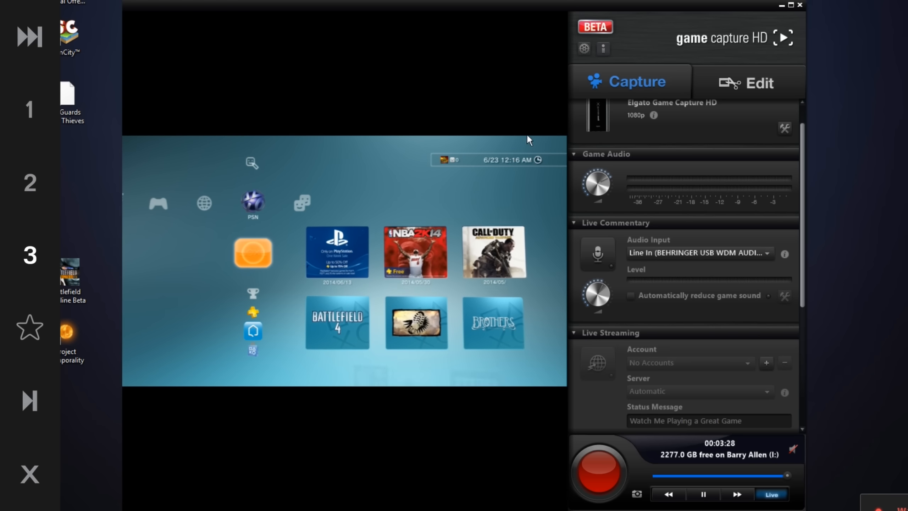
{"action": "mouse_move", "coordinate": [606, 178]}
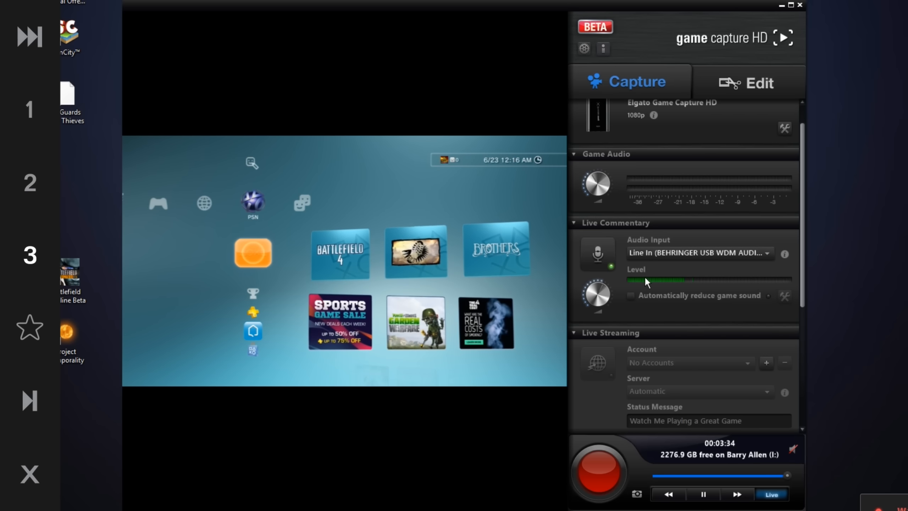
Enable Automatically reduce game sound for the live commentary and adjust the commentary level.
{"action": "left_click", "coordinate": [631, 295]}
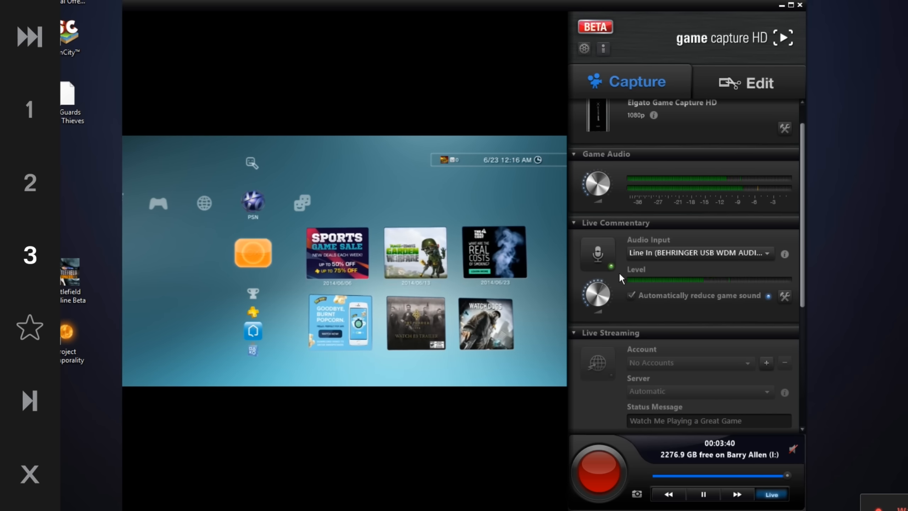
{"action": "left_click_drag", "start_coordinate": [605, 282], "coordinate": [608, 287]}
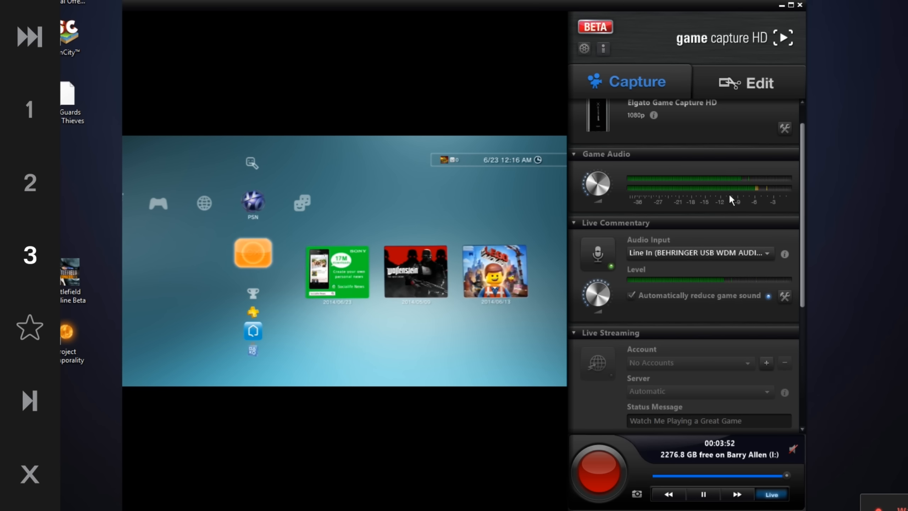
Review the commentary audio input choices, keep Line In (BEHRINGER USB WDM AUDIO), and examine the sound reduction's Threshold and Attenuation options.
{"action": "left_click", "coordinate": [703, 254]}
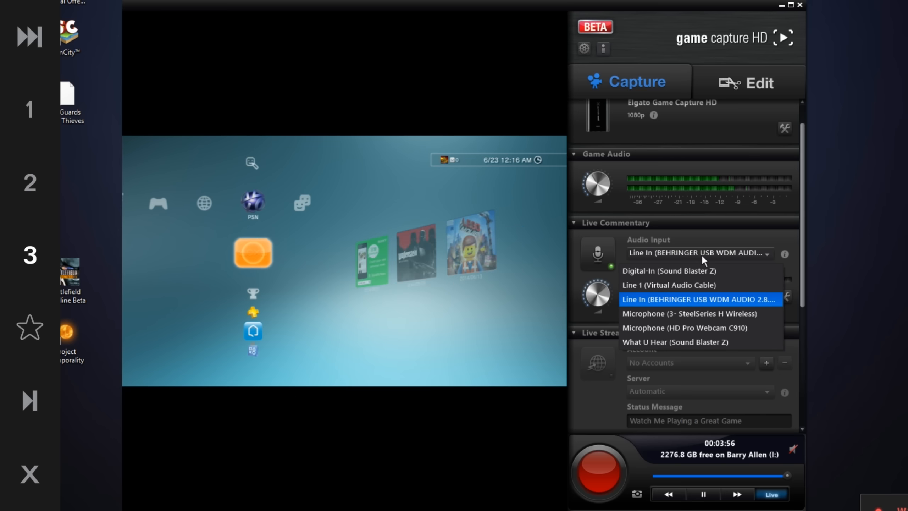
{"action": "left_click", "coordinate": [725, 301]}
{"action": "left_click", "coordinate": [719, 251]}
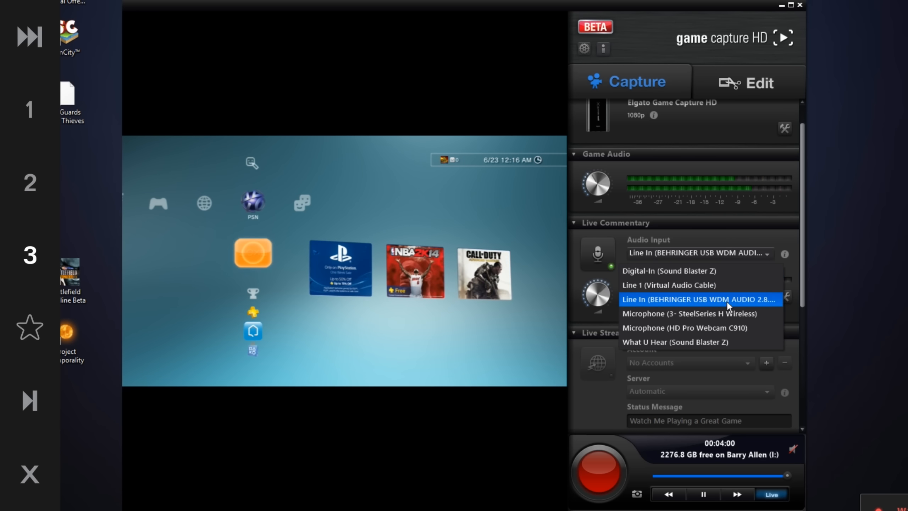
{"action": "left_click", "coordinate": [768, 242]}
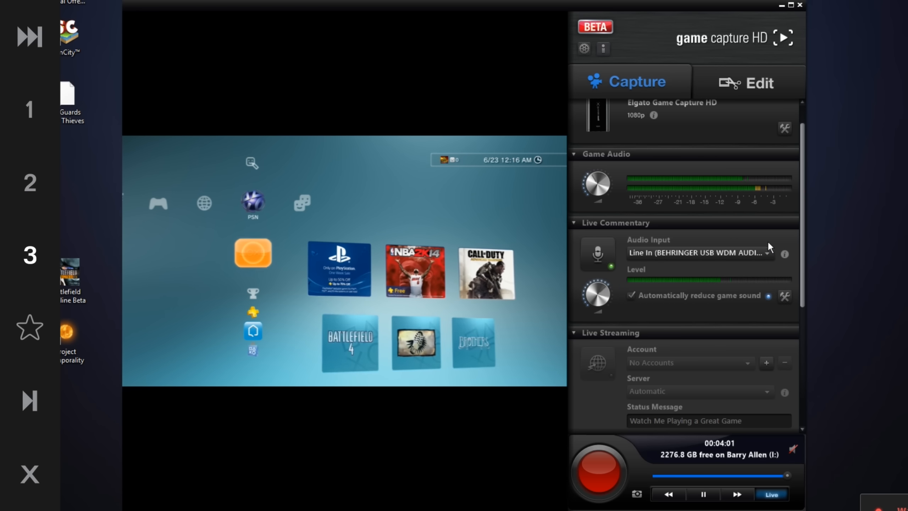
{"action": "left_click", "coordinate": [783, 295]}
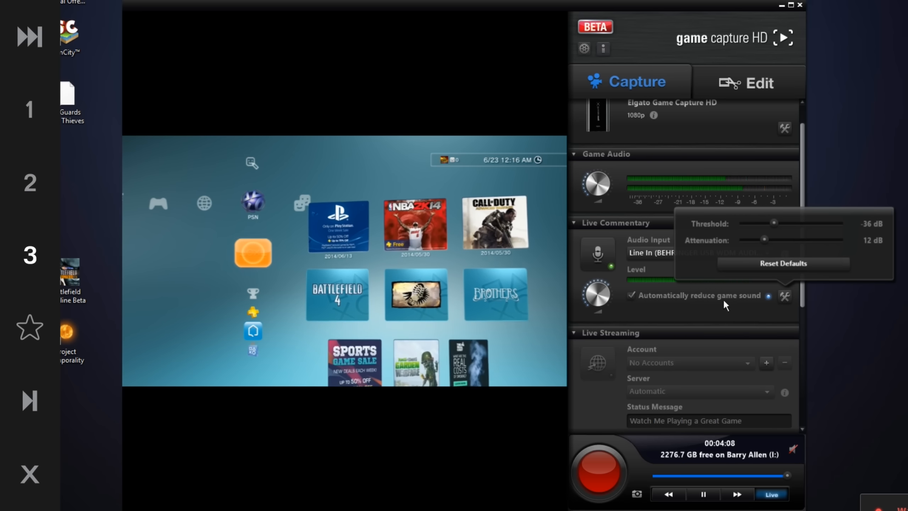
{"action": "left_click", "coordinate": [714, 308]}
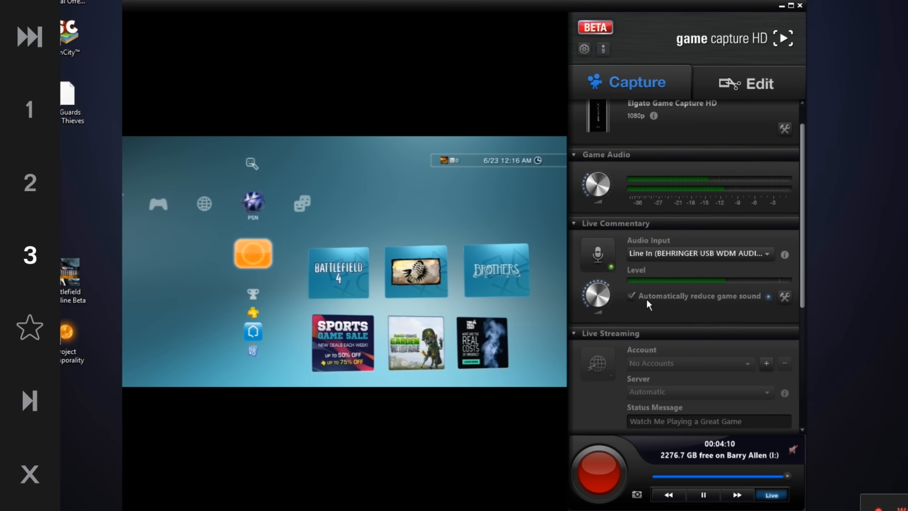
Turn off Automatically reduce game sound and stop the live commentary.
{"action": "left_click", "coordinate": [632, 296]}
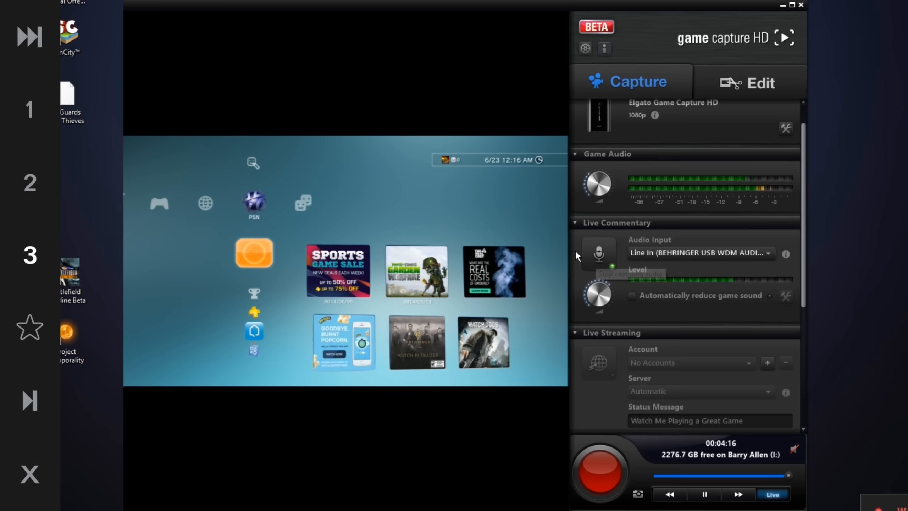
{"action": "left_click", "coordinate": [603, 252]}
Add a Twitch account for live streaming, entering the account's username and password.
{"action": "scroll", "coordinate": [667, 338], "scroll_direction": "down", "scroll_amount": 3}
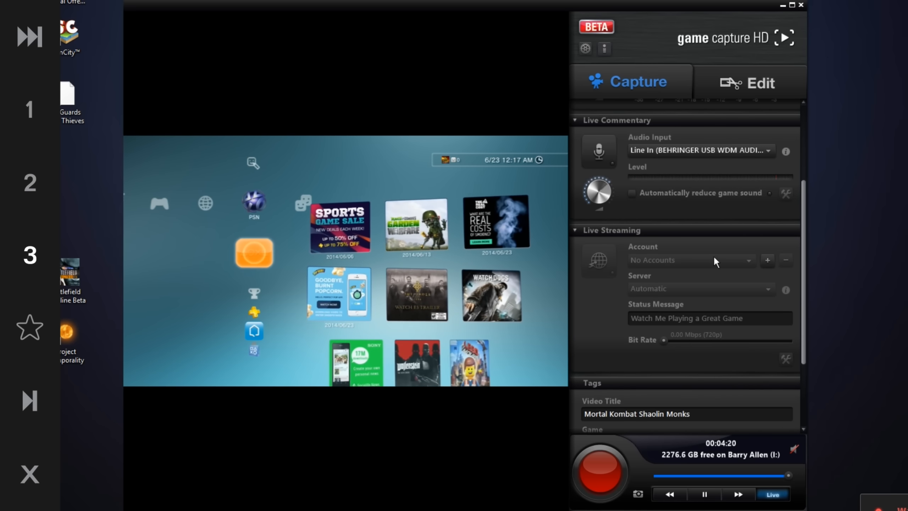
{"action": "left_click", "coordinate": [762, 259]}
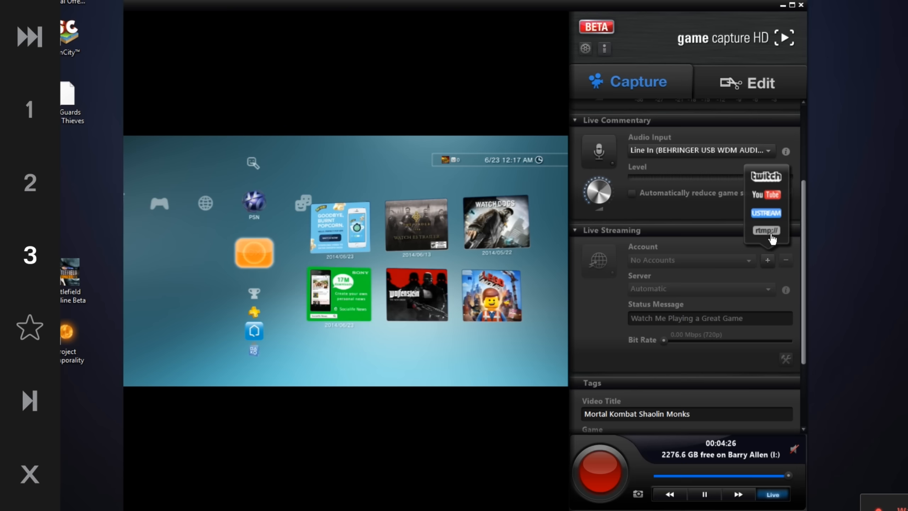
{"action": "left_click", "coordinate": [761, 177]}
{"action": "type", "text": "eposvox"}
{"action": "key", "text": "Tab"}
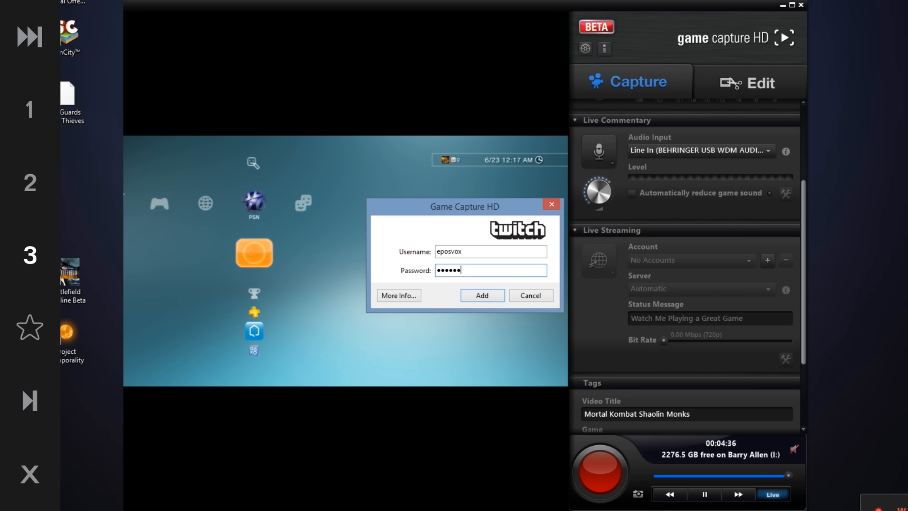
{"action": "left_click", "coordinate": [480, 291]}
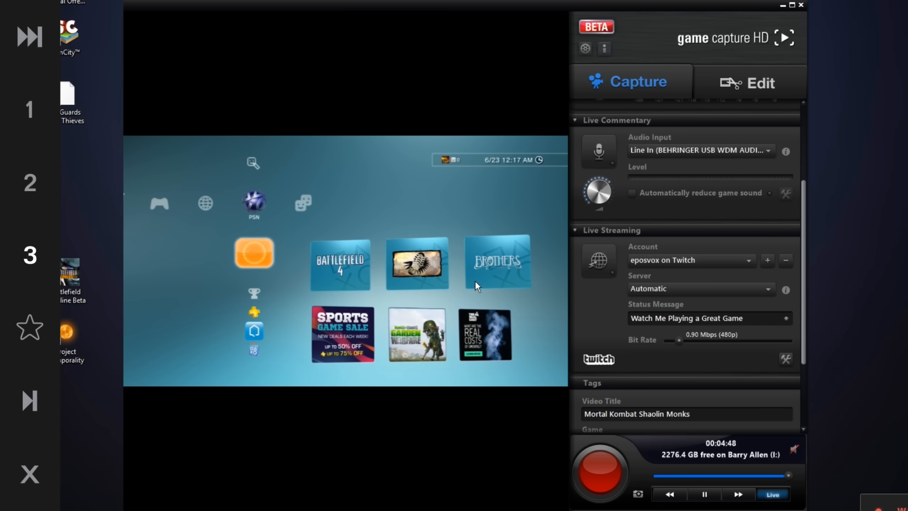
Review the streaming server choices, keep Automatic, and examine the Status Message and Bit Rate settings.
{"action": "left_click", "coordinate": [747, 289]}
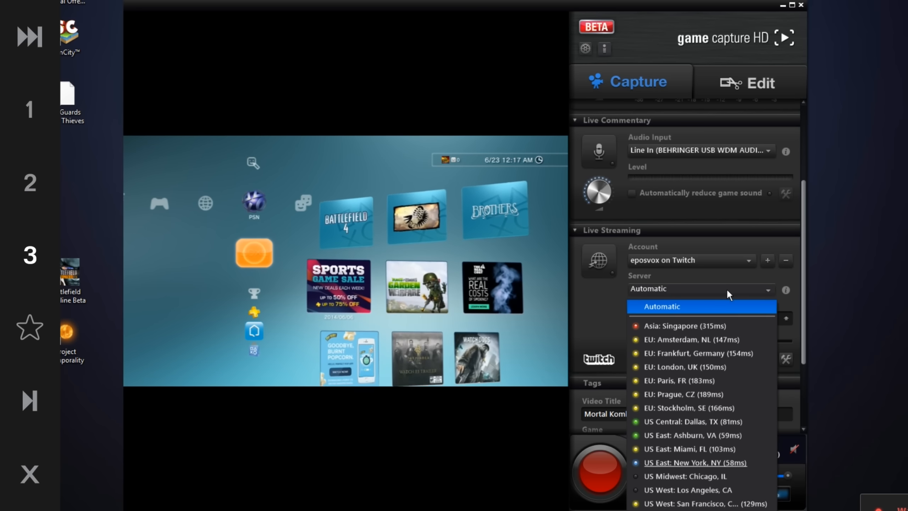
{"action": "left_click", "coordinate": [673, 304]}
{"action": "left_click_drag", "start_coordinate": [753, 317], "coordinate": [604, 345]}
{"action": "left_click_drag", "start_coordinate": [662, 349], "coordinate": [669, 352]}
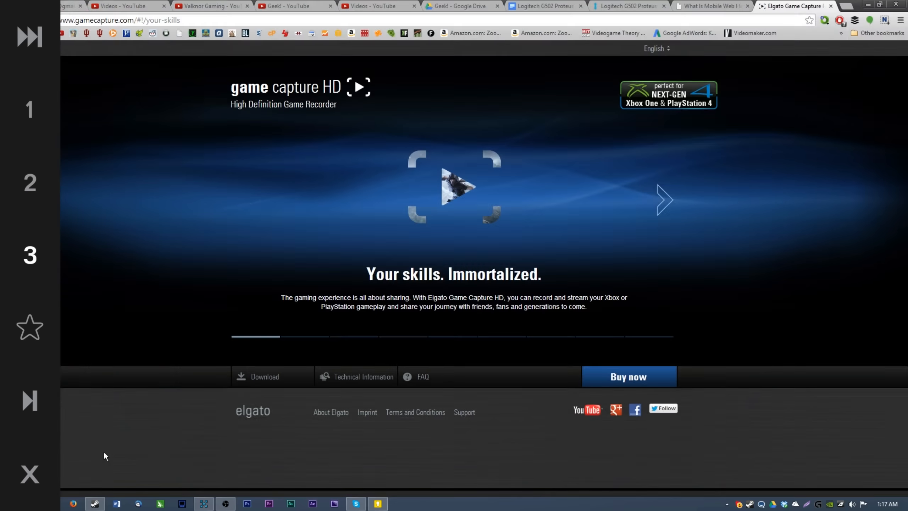
Switch to the browser, open speedtest.net in a new tab and run the connection speed test.
{"action": "key", "text": "ctrl+t"}
{"action": "type", "text": "speedtes"}
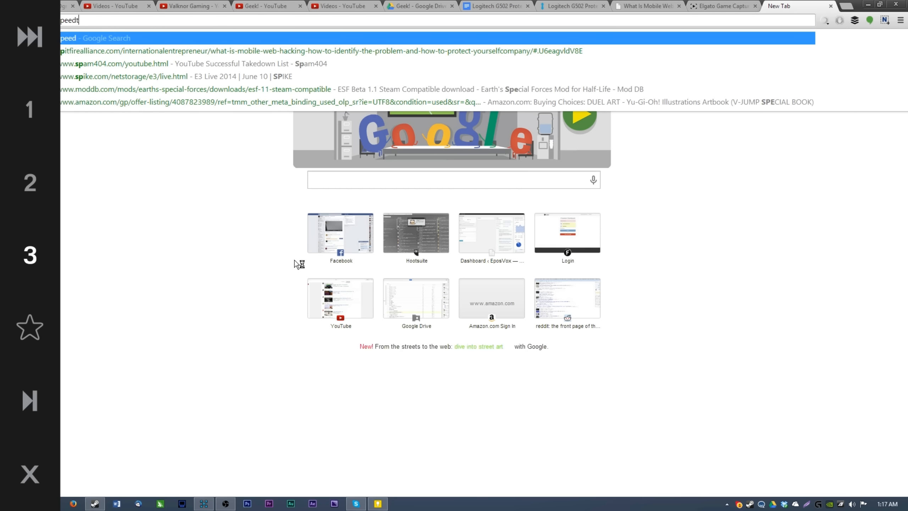
{"action": "type", "text": "t.net"}
{"action": "key", "text": "Return"}
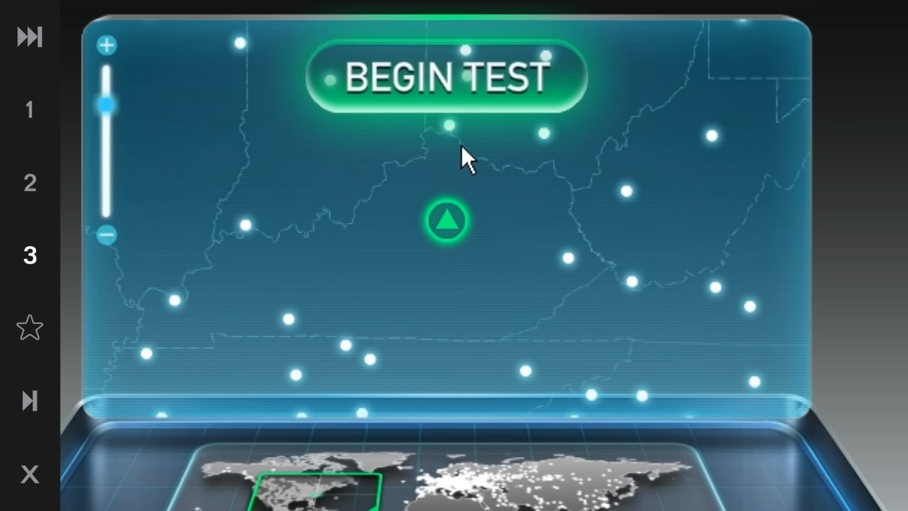
{"action": "left_click", "coordinate": [470, 91]}
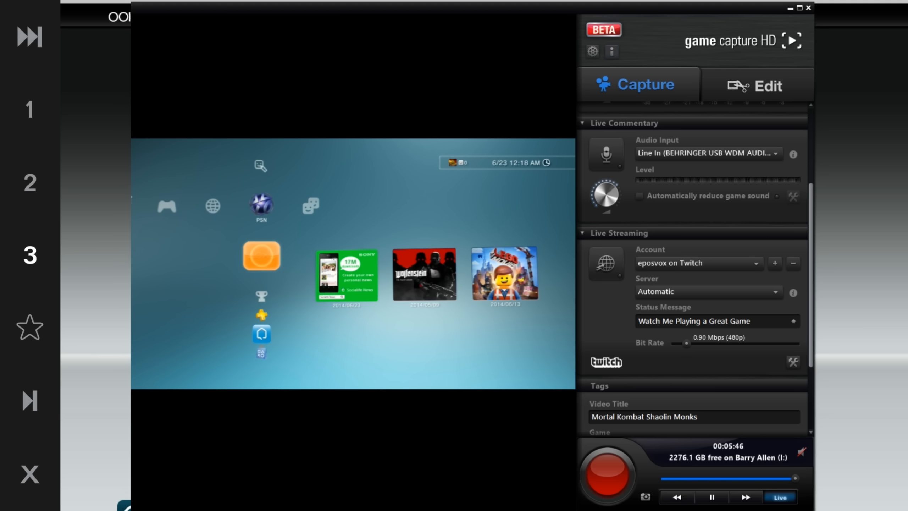
Set the stream's bit rate to 3.00 Mbps and review its Category and Maximum Resolution options, keeping None and 720p.
{"action": "left_click_drag", "start_coordinate": [680, 343], "coordinate": [745, 346]}
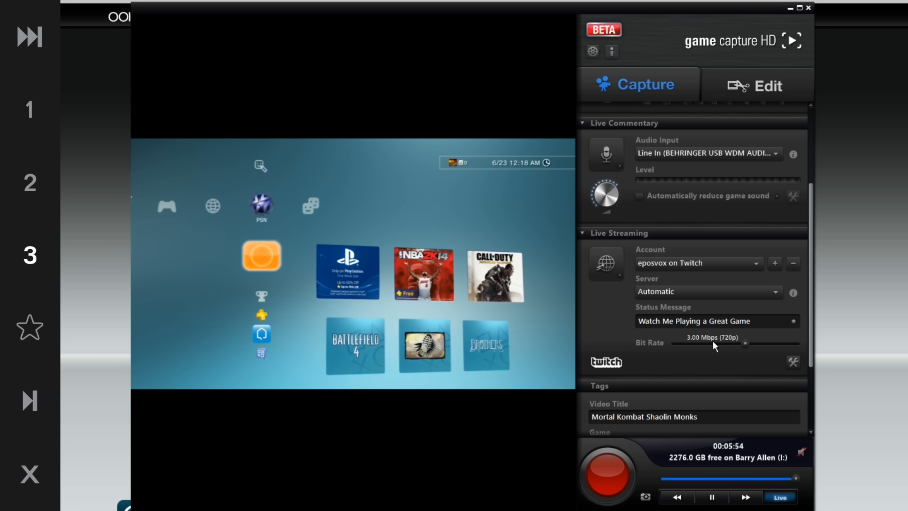
{"action": "left_click", "coordinate": [792, 367]}
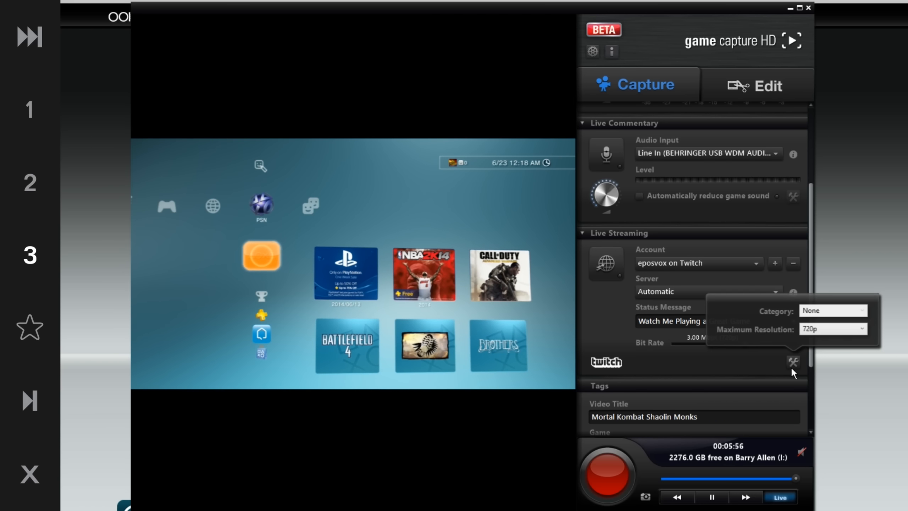
{"action": "left_click", "coordinate": [825, 329]}
{"action": "left_click", "coordinate": [816, 374]}
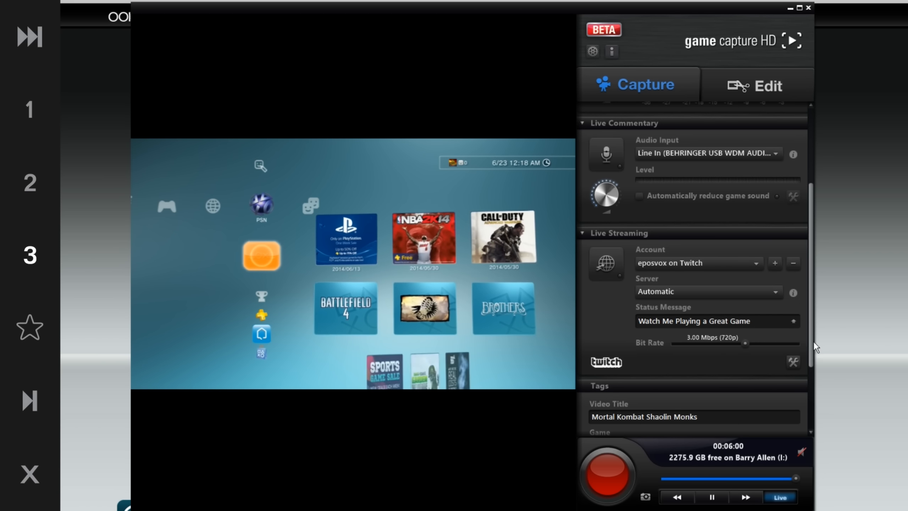
{"action": "left_click", "coordinate": [791, 364]}
{"action": "left_click", "coordinate": [820, 330]}
{"action": "left_click", "coordinate": [821, 365]}
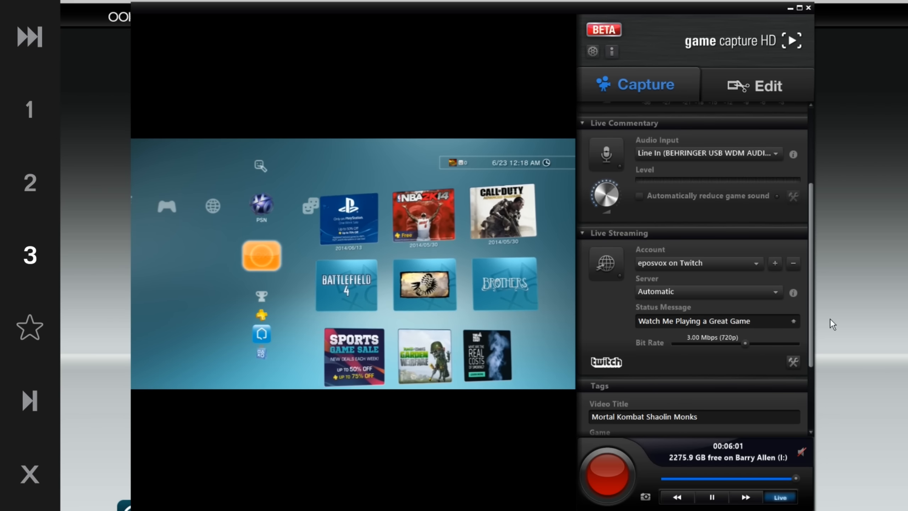
{"action": "left_click", "coordinate": [792, 360]}
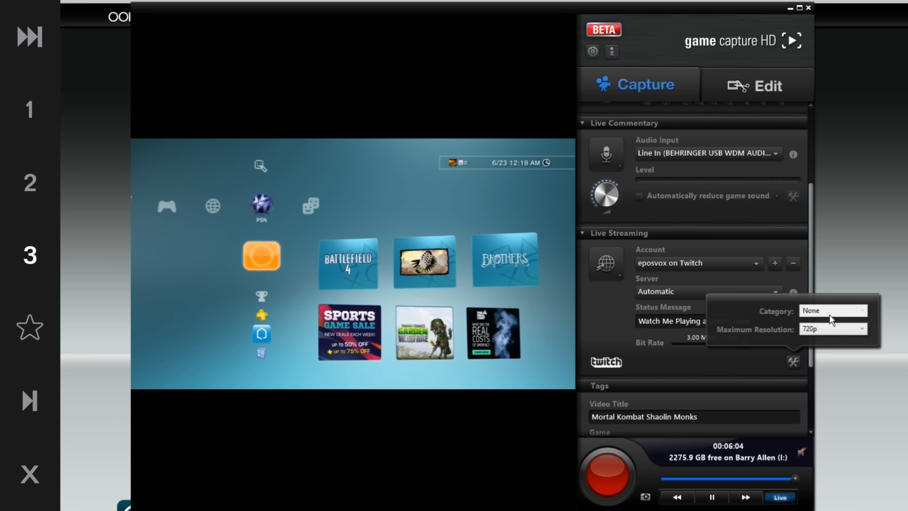
{"action": "left_click", "coordinate": [614, 318]}
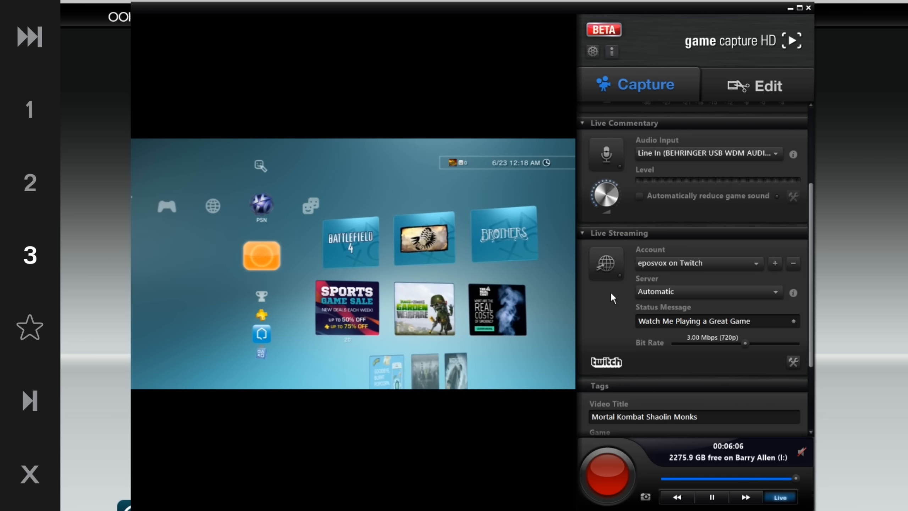
Start the Twitch live stream and turn on the live commentary.
{"action": "left_click", "coordinate": [601, 264]}
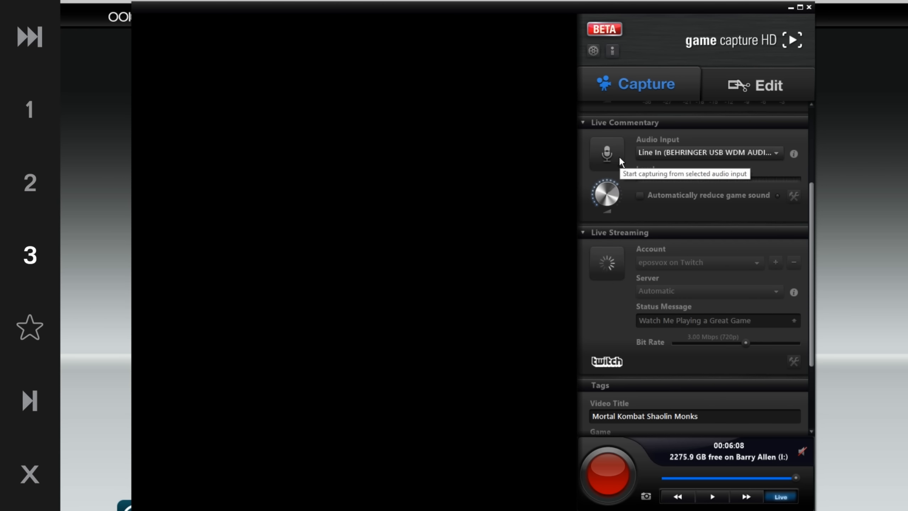
{"action": "left_click", "coordinate": [619, 156]}
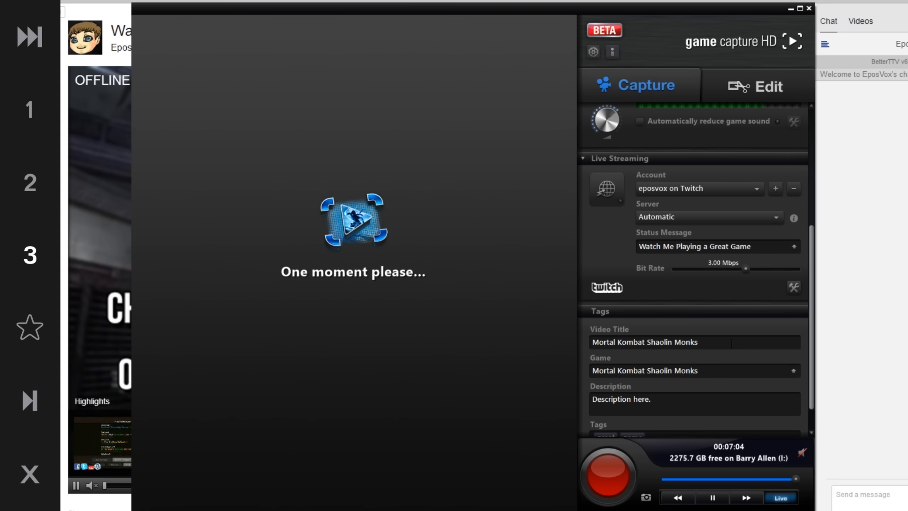
Examine the Video Title, Game, Description and Tags fields for the recording.
{"action": "scroll", "coordinate": [730, 344], "scroll_direction": "down", "scroll_amount": 1}
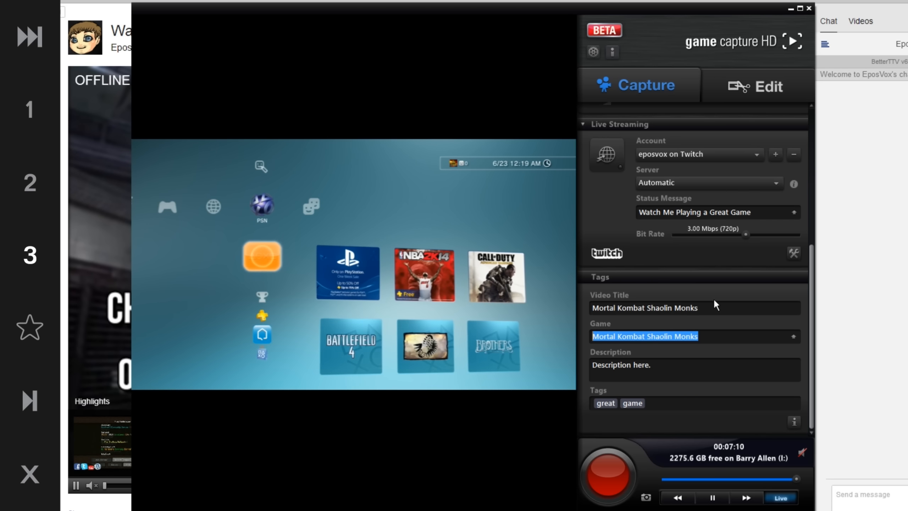
{"action": "left_click_drag", "start_coordinate": [716, 308], "coordinate": [590, 293]}
{"action": "left_click", "coordinate": [689, 406]}
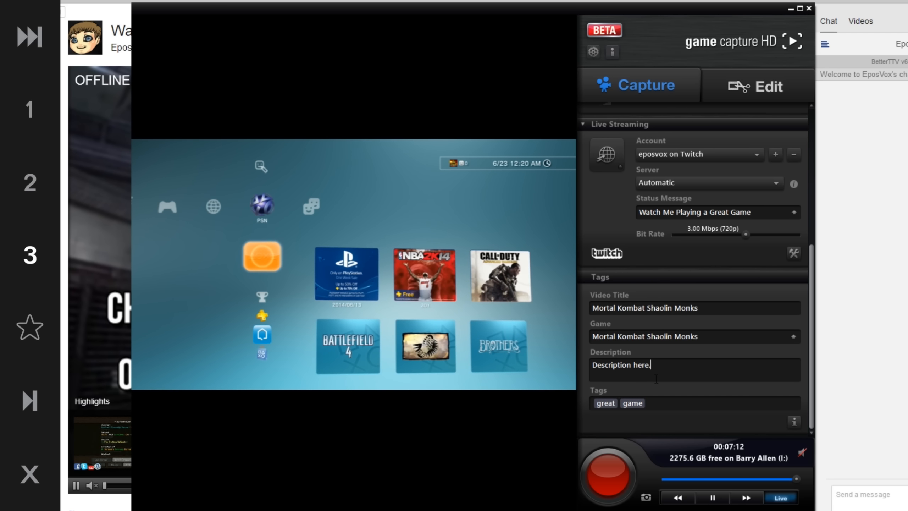
{"action": "mouse_move", "coordinate": [799, 424]}
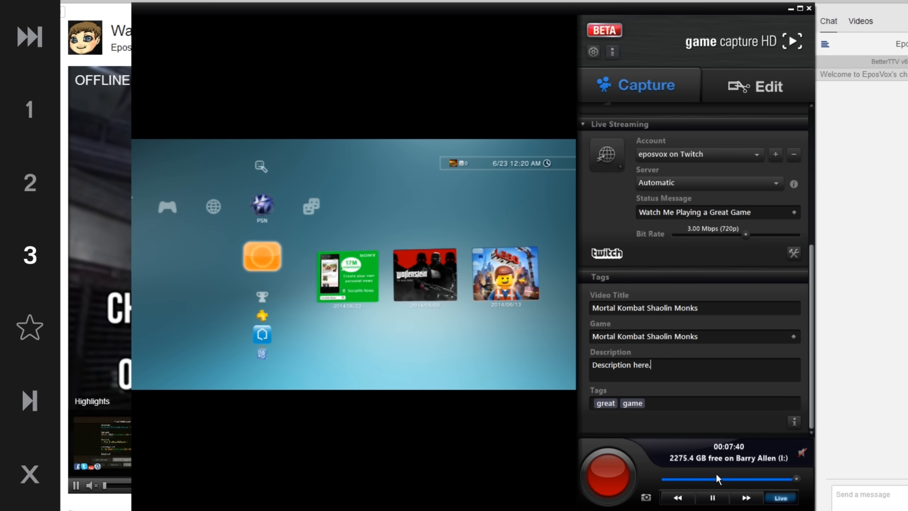
Jump back to two earlier points in the buffered gameplay and return to the live picture.
{"action": "left_click", "coordinate": [695, 477]}
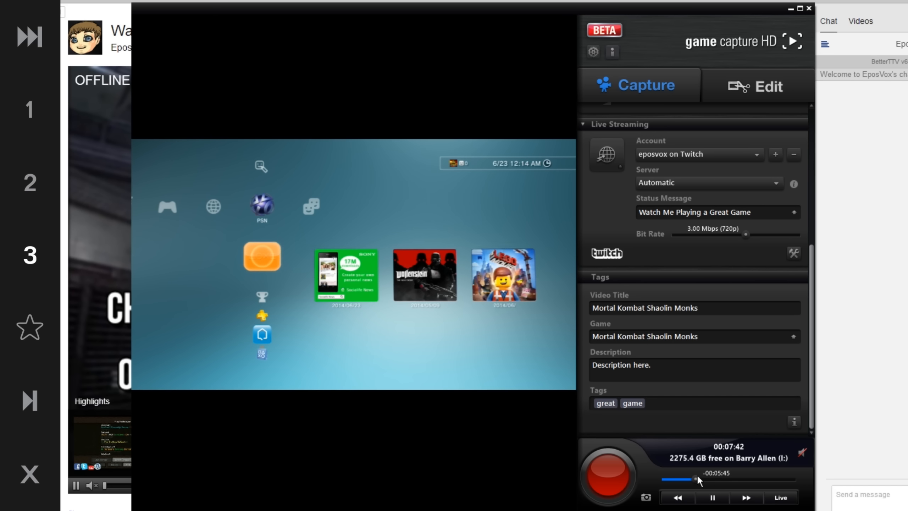
{"action": "left_click", "coordinate": [740, 479]}
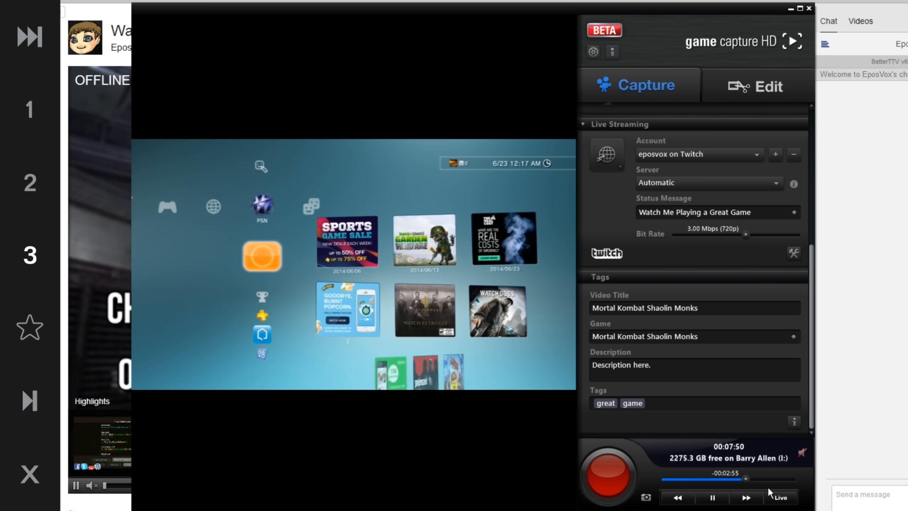
{"action": "left_click", "coordinate": [776, 497]}
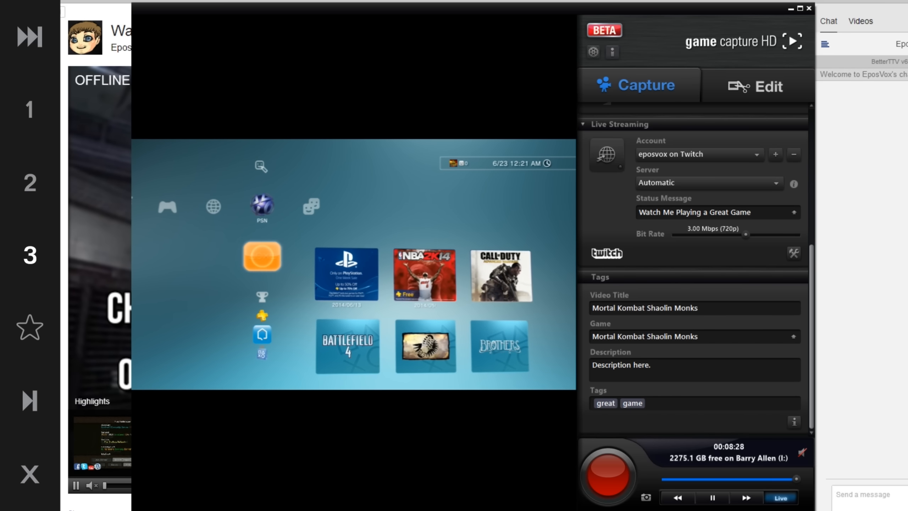
Clear the browser from view, switch to editing and open the 12:43 Dead or Alive 5 video from the library.
{"action": "left_click", "coordinate": [907, 0]}
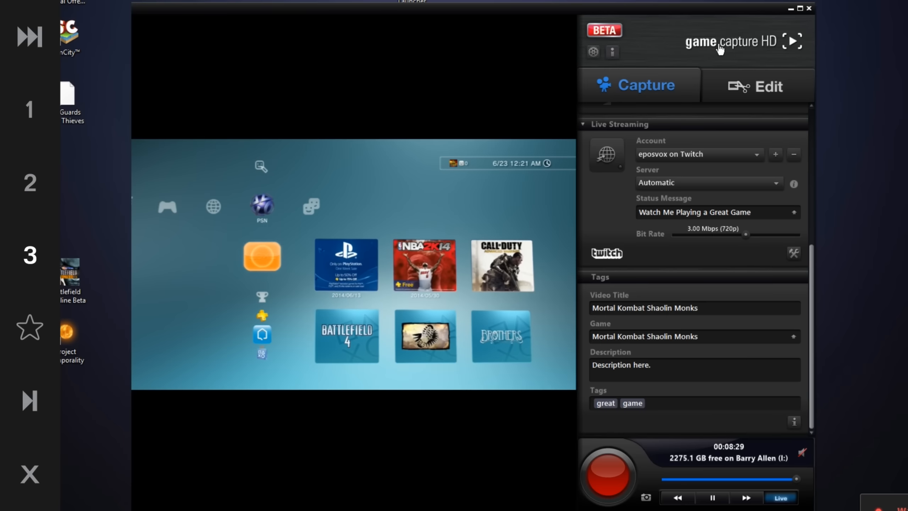
{"action": "left_click", "coordinate": [731, 87]}
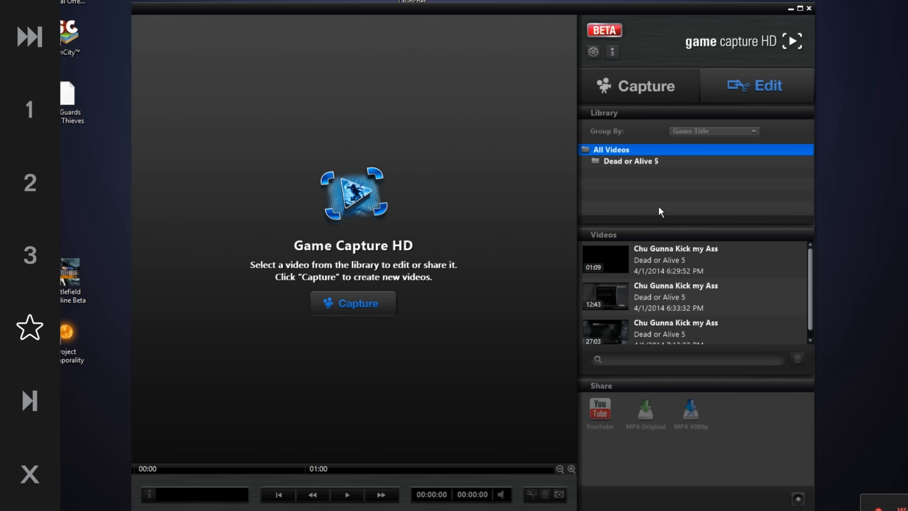
{"action": "left_click", "coordinate": [654, 165]}
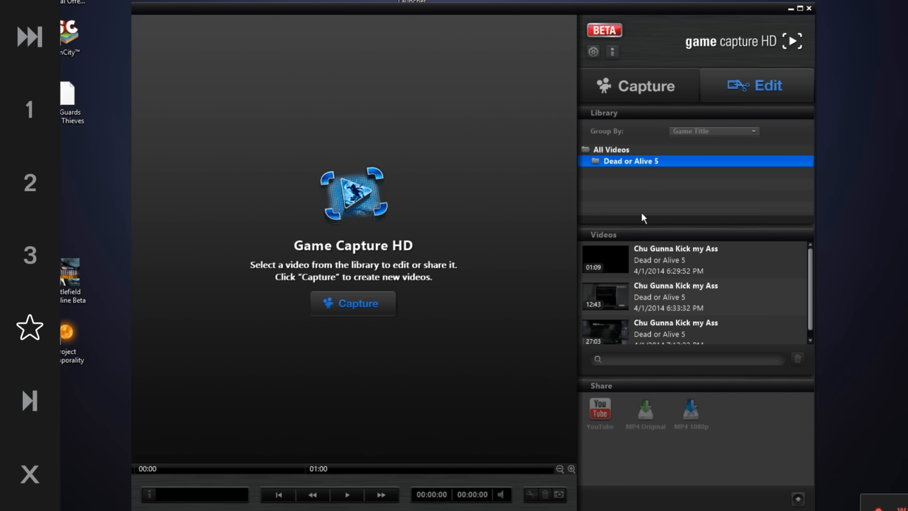
{"action": "left_click", "coordinate": [636, 286]}
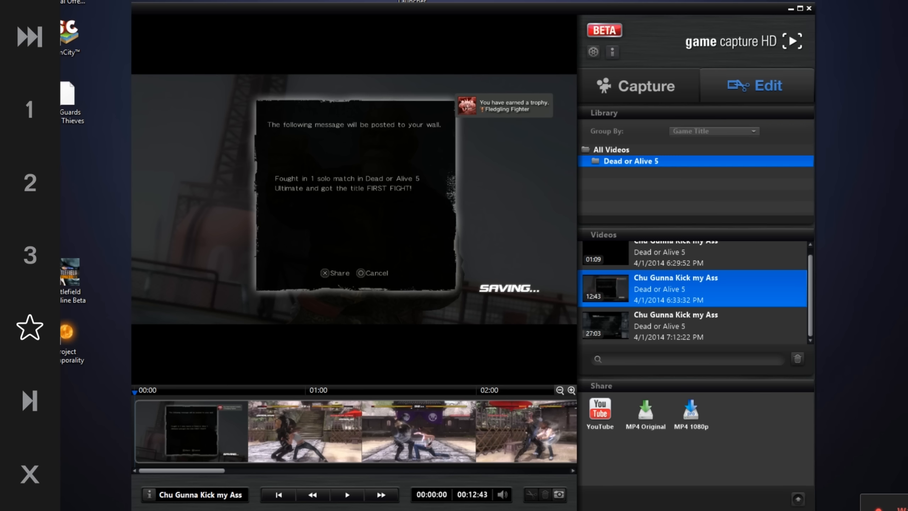
Preview several moments of the video, moving the playhead to 02:04, 02:17 and 00:47.
{"action": "left_click", "coordinate": [290, 456]}
{"action": "left_click", "coordinate": [489, 444]}
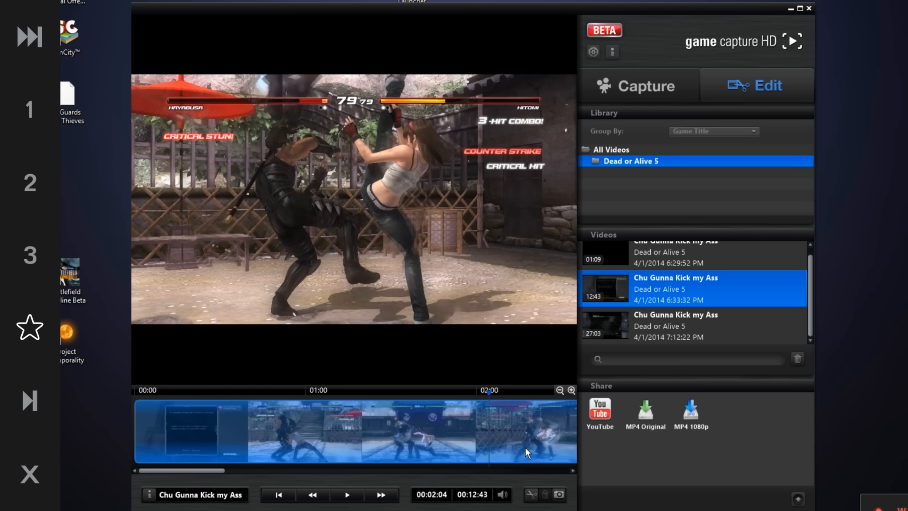
{"action": "left_click", "coordinate": [527, 448]}
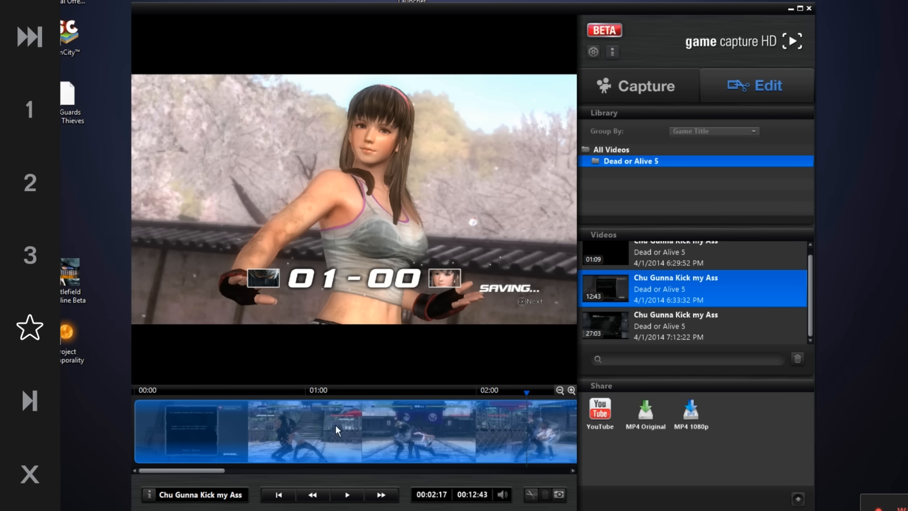
{"action": "left_click", "coordinate": [271, 436]}
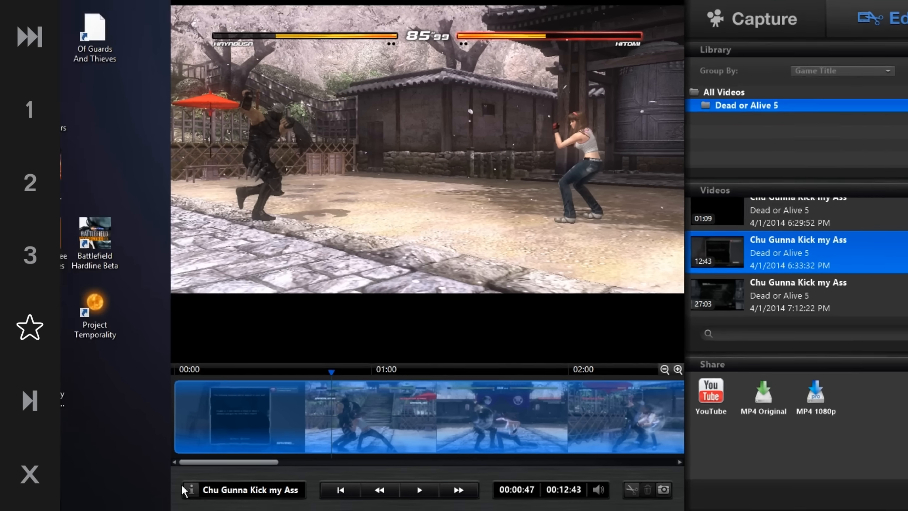
Open the video's information and examine its Game Title, Game Level and Configuration fields, closing it without edits.
{"action": "left_click", "coordinate": [140, 495]}
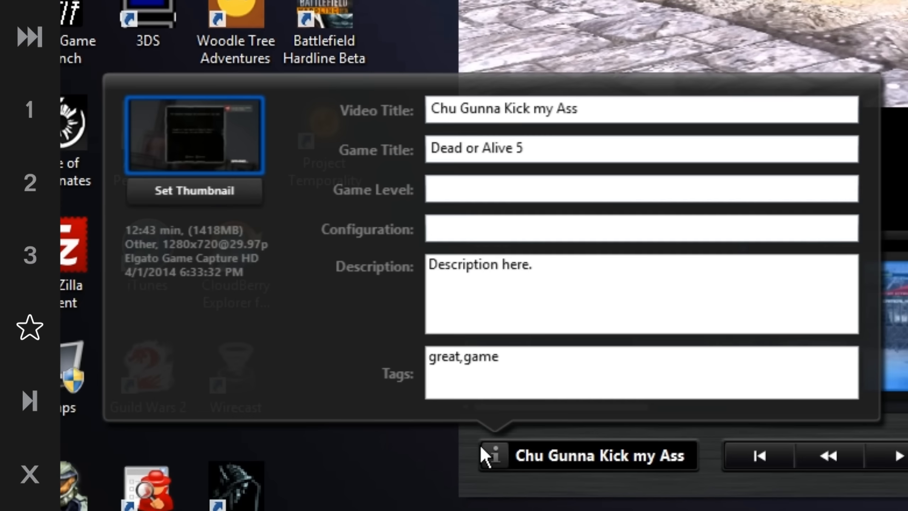
{"action": "left_click", "coordinate": [505, 148]}
{"action": "left_click", "coordinate": [505, 148]}
{"action": "left_click", "coordinate": [463, 195]}
{"action": "left_click", "coordinate": [475, 227]}
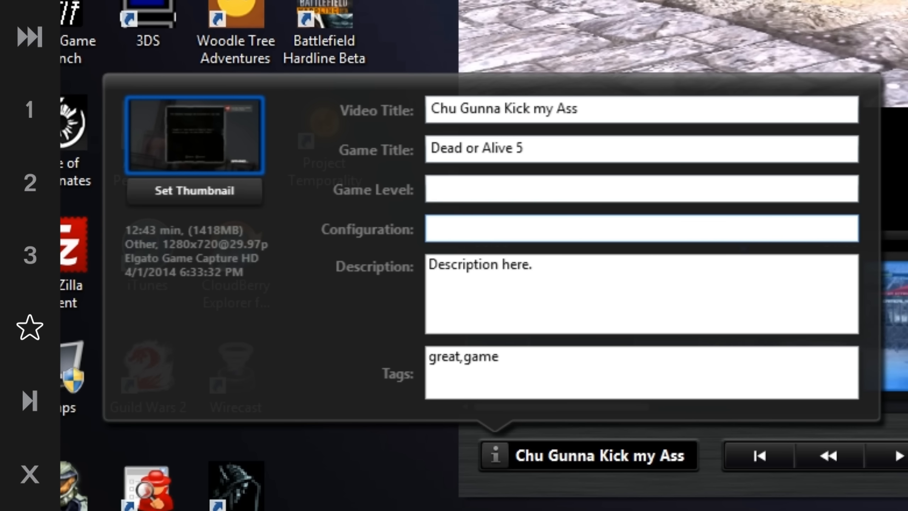
{"action": "left_click", "coordinate": [568, 477]}
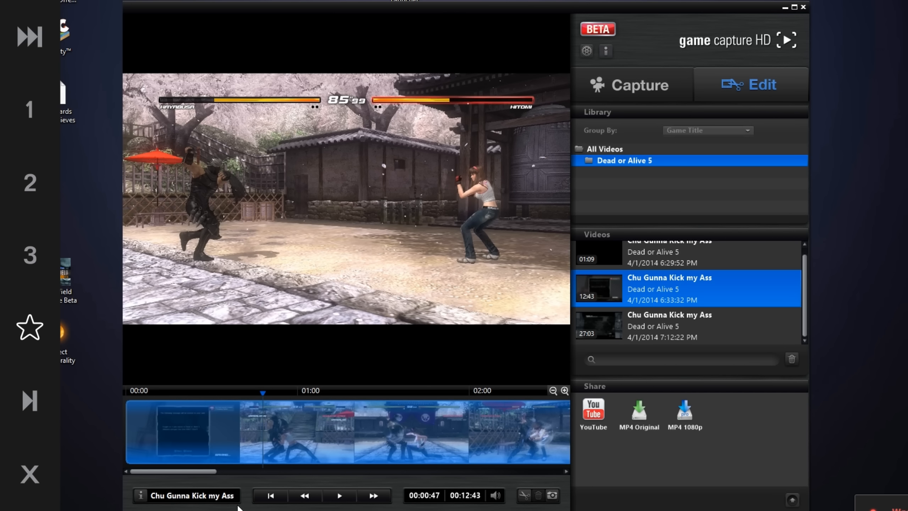
Return the playhead to the beginning of the video and play it briefly.
{"action": "left_click", "coordinate": [272, 496]}
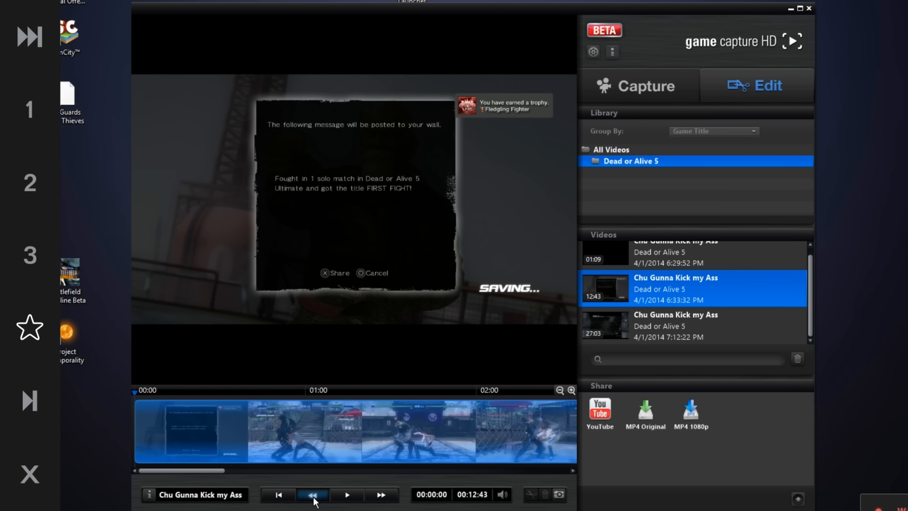
{"action": "left_click", "coordinate": [347, 495]}
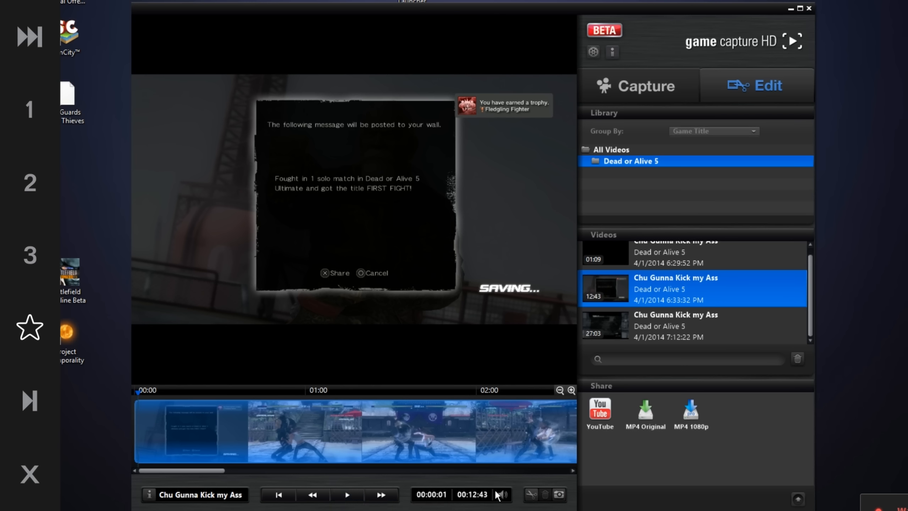
Split the 12:43 Dead or Alive 5 video at 01:56 and again at 01:37.
{"action": "left_click", "coordinate": [467, 436]}
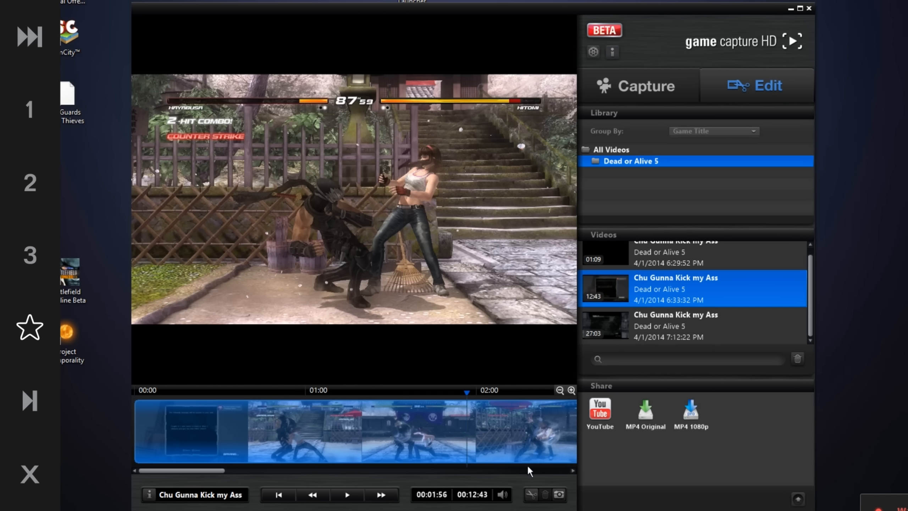
{"action": "left_click", "coordinate": [536, 496]}
{"action": "left_click", "coordinate": [412, 431]}
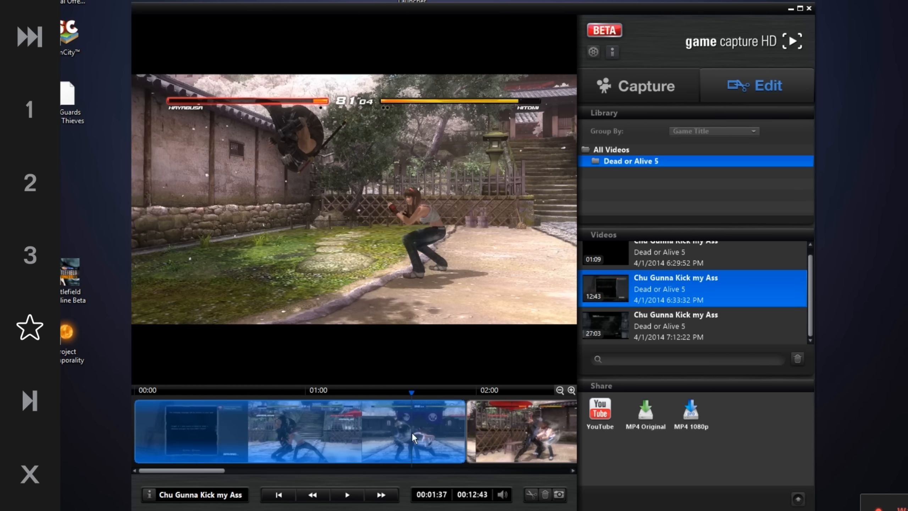
{"action": "left_click", "coordinate": [532, 495]}
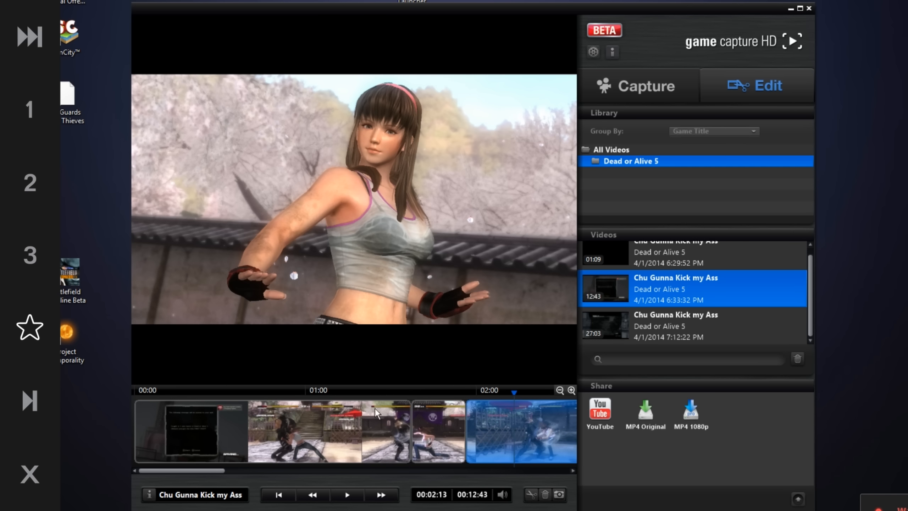
Delete the segments before 01:37 and after 01:56, keeping only the short middle segment of the video.
{"action": "left_click", "coordinate": [263, 438]}
{"action": "key", "text": "Delete"}
{"action": "left_click", "coordinate": [149, 424]}
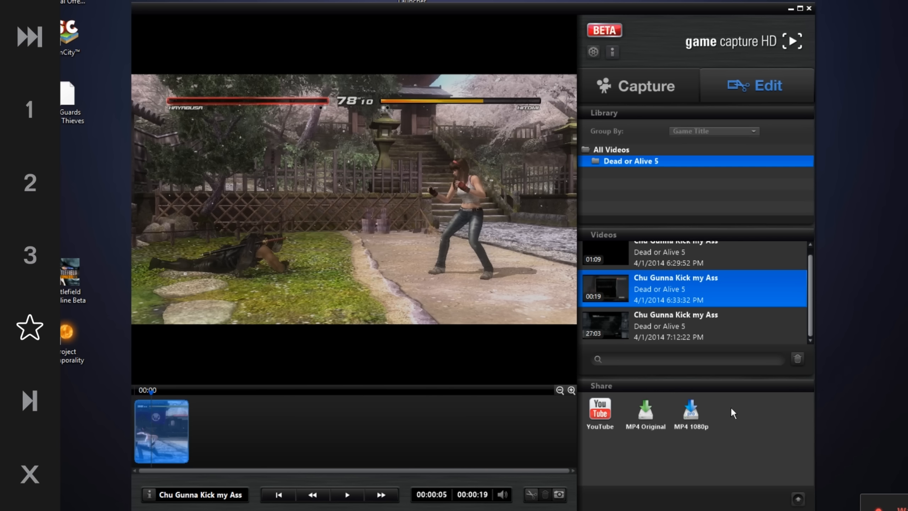
Undo the segment deletions and splits to restore the full video, with the playhead at 01:52.
{"action": "left_click", "coordinate": [449, 422]}
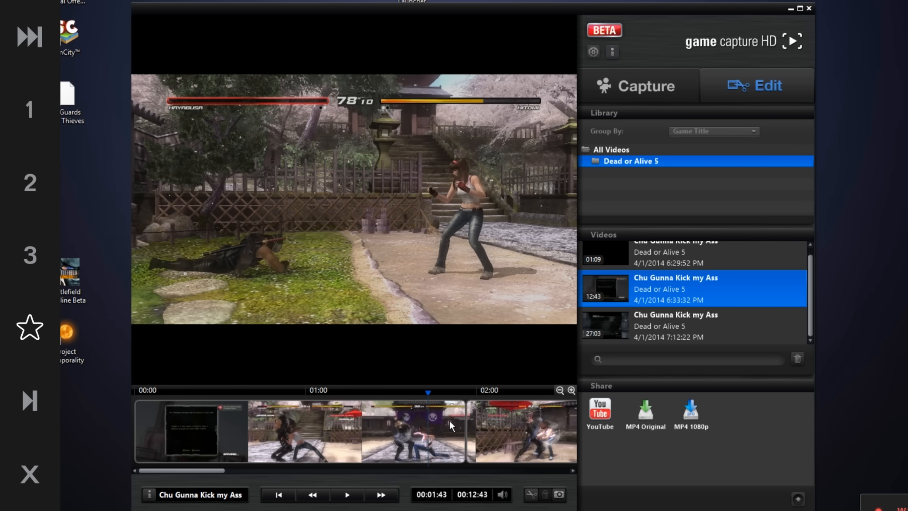
{"action": "left_click", "coordinate": [457, 431]}
{"action": "mouse_move", "coordinate": [457, 430]}
{"action": "left_mouse_down"}
{"action": "mouse_move", "coordinate": [347, 408]}
{"action": "mouse_move", "coordinate": [335, 416]}
{"action": "mouse_move", "coordinate": [455, 438]}
{"action": "left_mouse_up"}
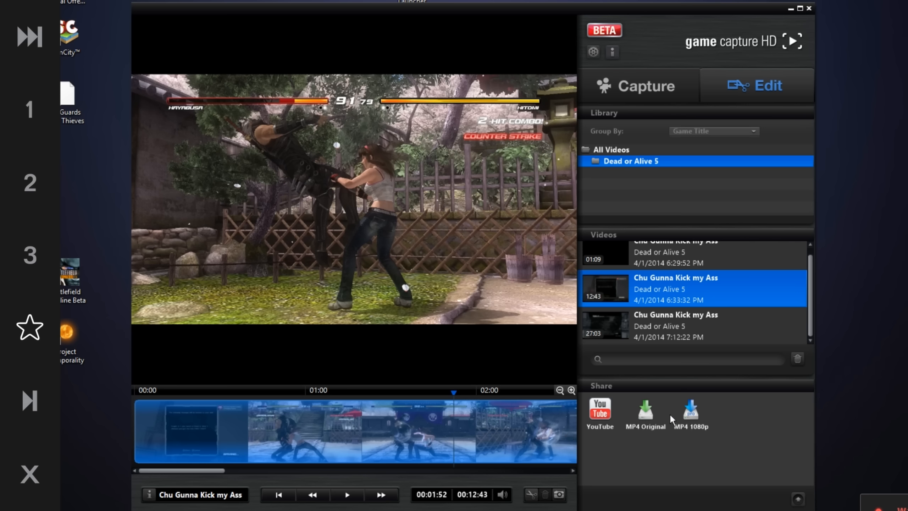
Open the export queue, cancel the video's running MP4 1080p export, clear the remaining entries and close the queue.
{"action": "left_click", "coordinate": [801, 501]}
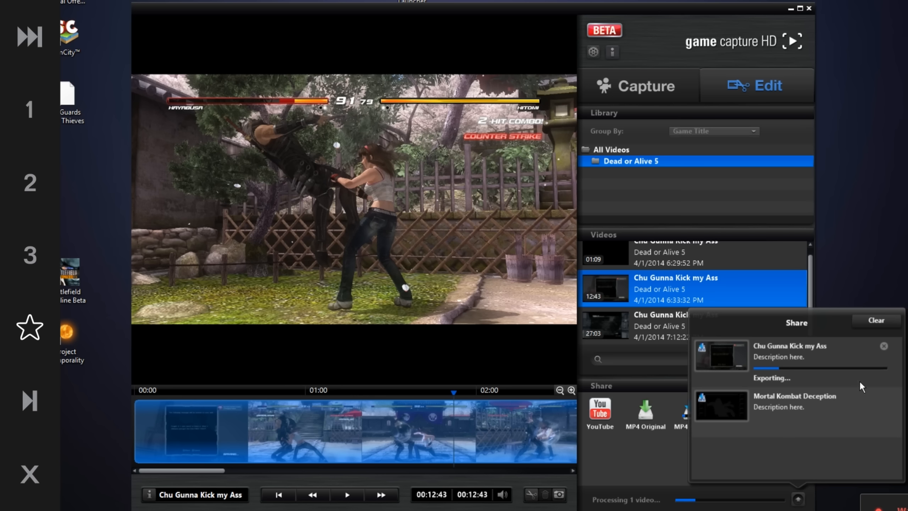
{"action": "left_click", "coordinate": [884, 346]}
{"action": "left_click", "coordinate": [876, 320]}
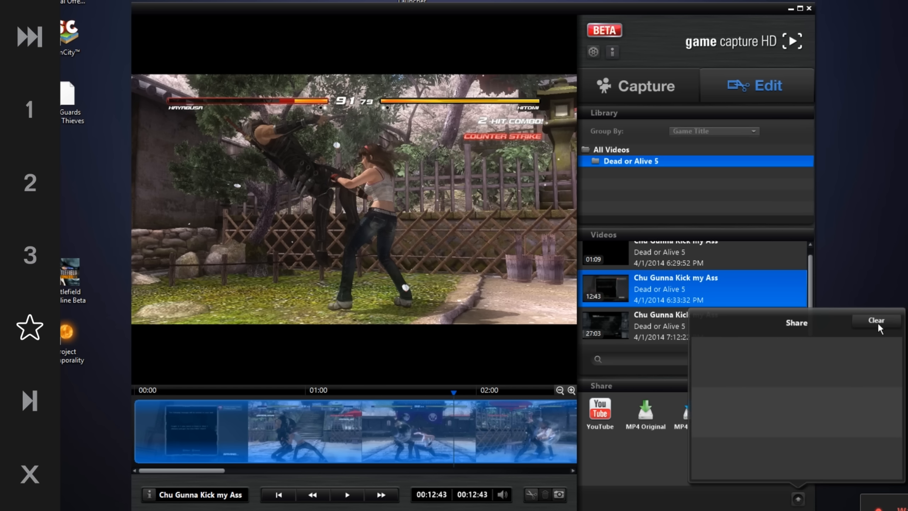
{"action": "left_click", "coordinate": [799, 499]}
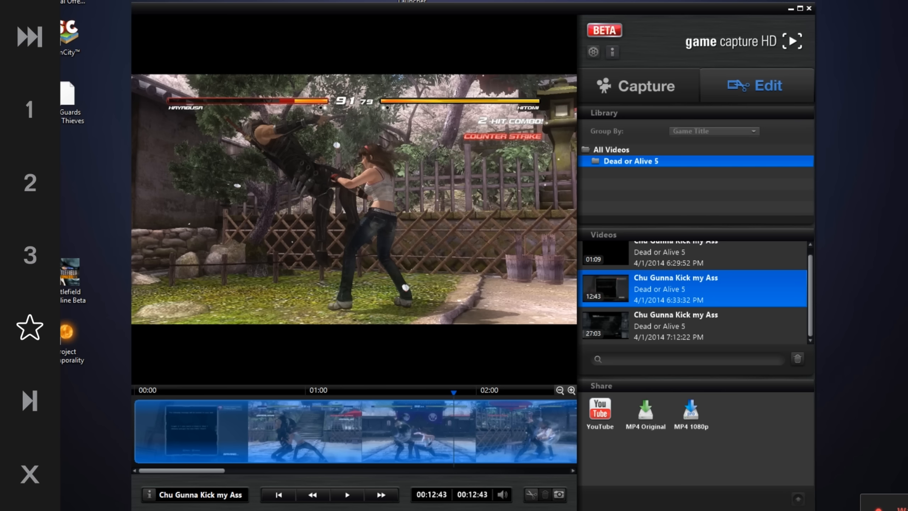
Return to capture mode and review the Live Streaming, Live Commentary, Game Audio and Device settings.
{"action": "left_click", "coordinate": [688, 94]}
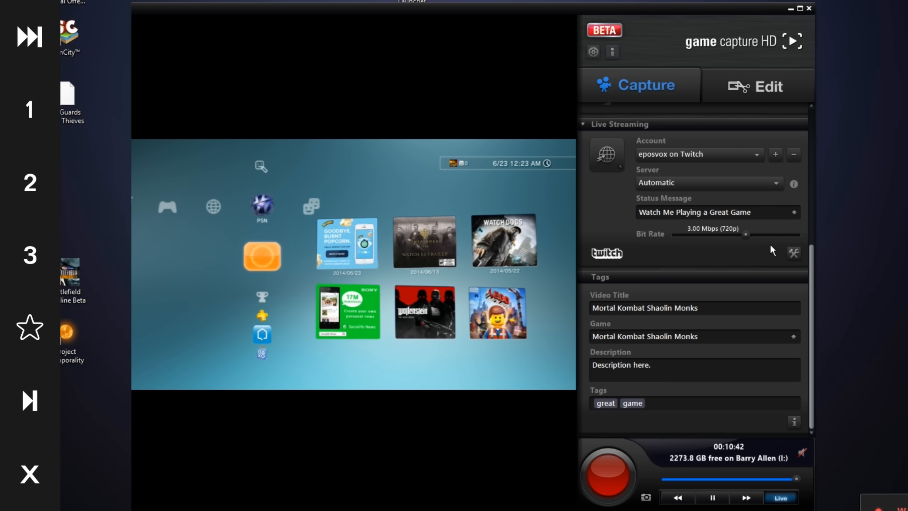
{"action": "scroll", "coordinate": [625, 264], "scroll_direction": "up", "scroll_amount": 6}
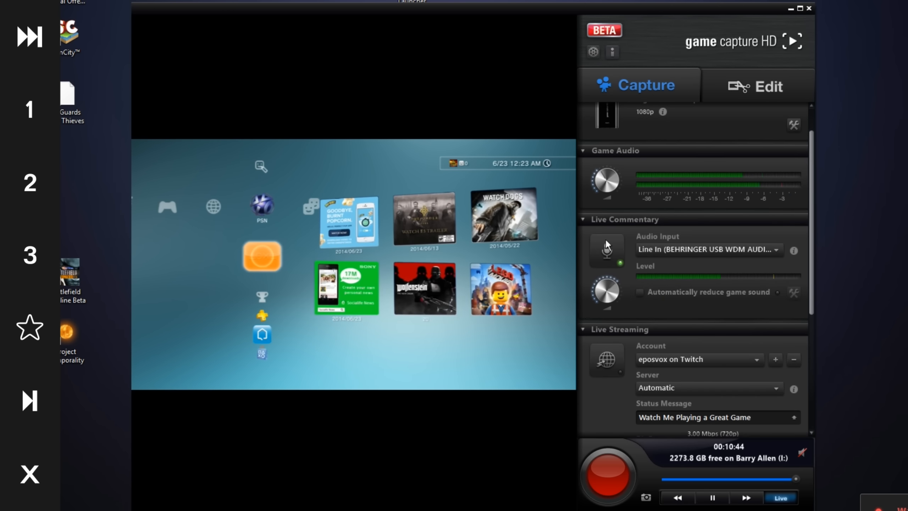
{"action": "scroll", "coordinate": [618, 258], "scroll_direction": "up", "scroll_amount": 2}
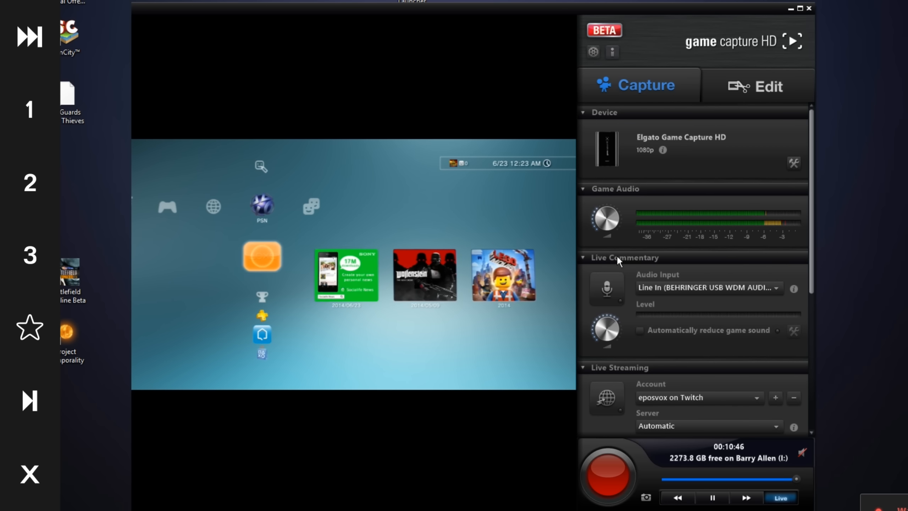